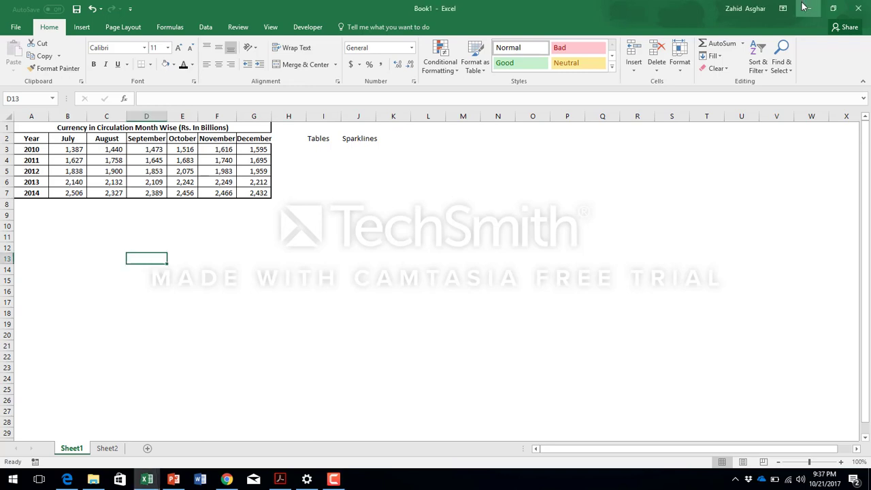
Copy the currency in circulation table in A1:G7 and paste the duplicate starting at cell A11
left_click(72, 126)
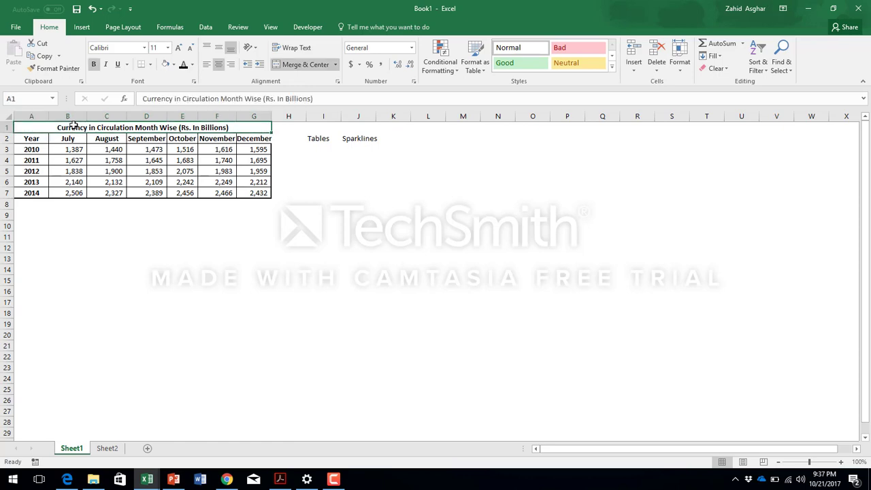
key("shift+Down")
key("shift+Down")
key("shift+Down")
key("shift+Down")
key("shift+Down")
key("shift+Down")
key("shift+Down")
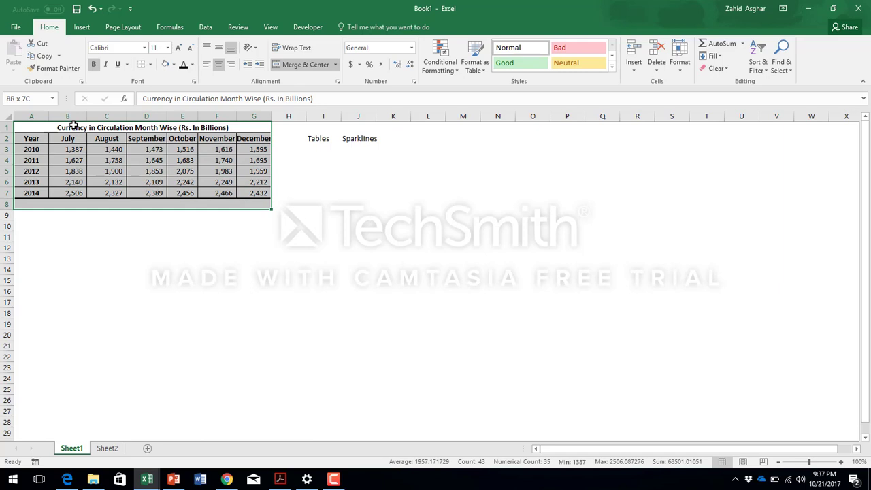
key("shift+Up")
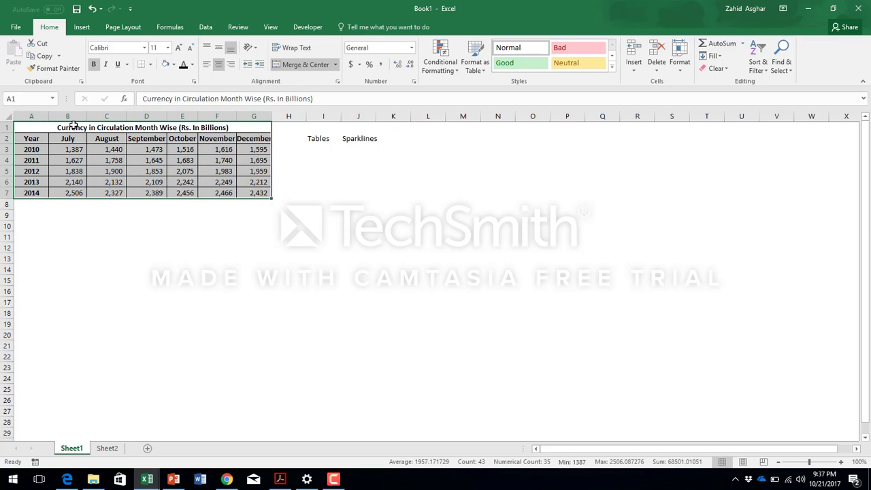
key("ctrl+c")
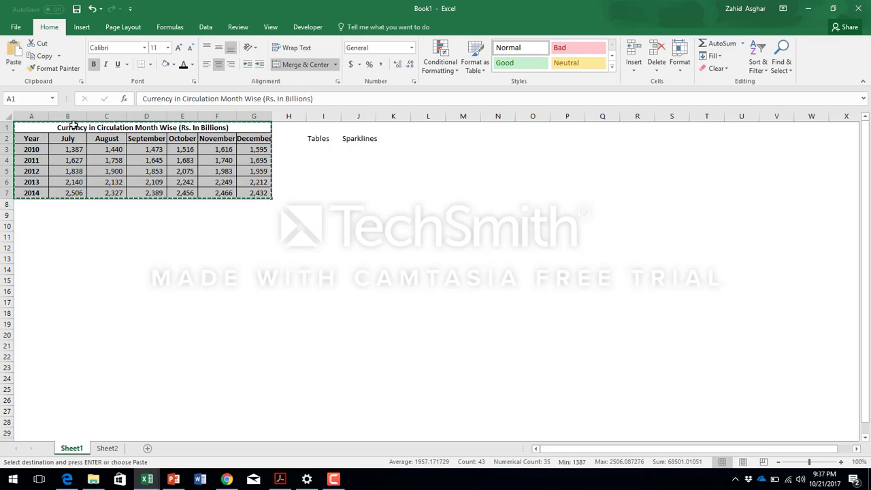
left_click(48, 240)
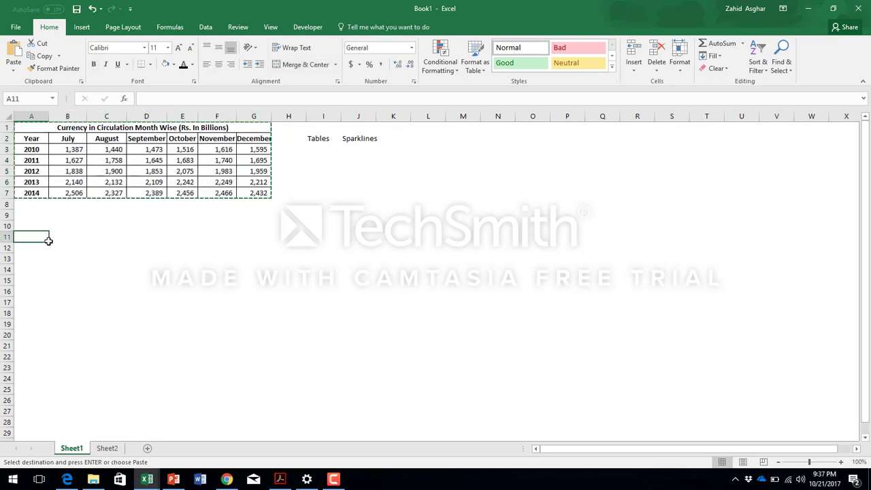
key("ctrl+v")
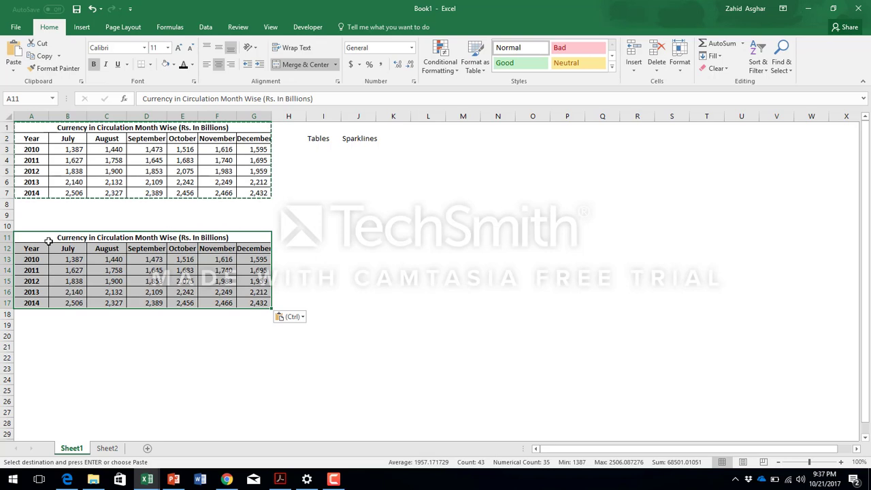
Remove all borders from the range A10:G18 around the copied table
left_click(291, 245)
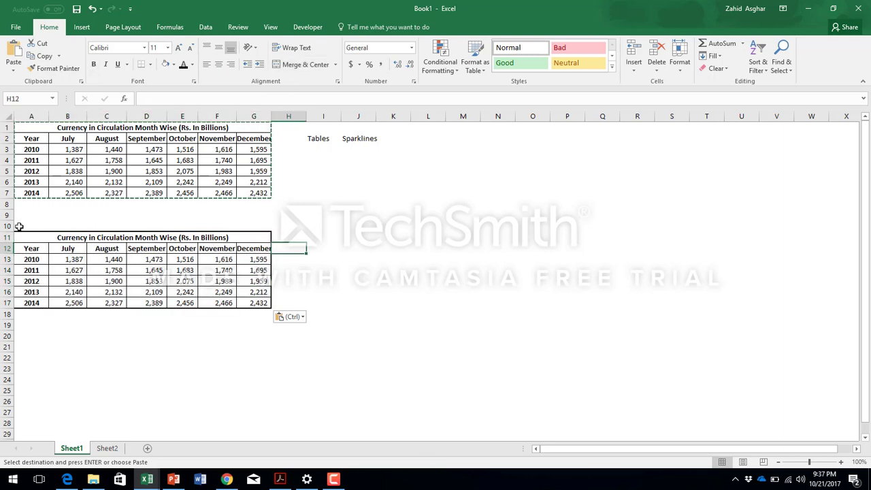
left_click_drag(19, 226, 50, 315)
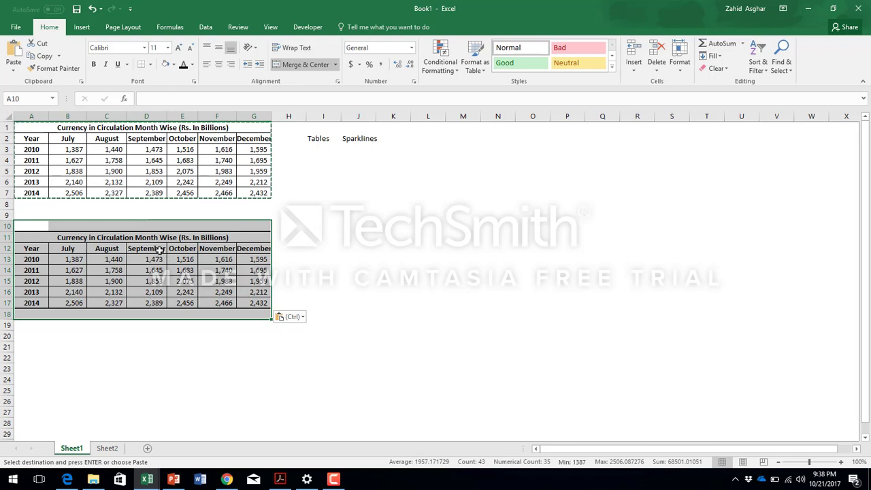
left_click(151, 64)
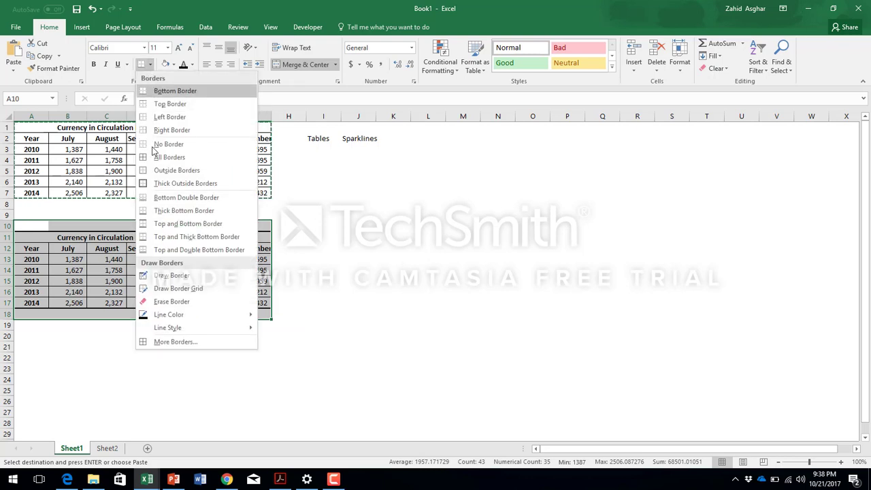
left_click(164, 144)
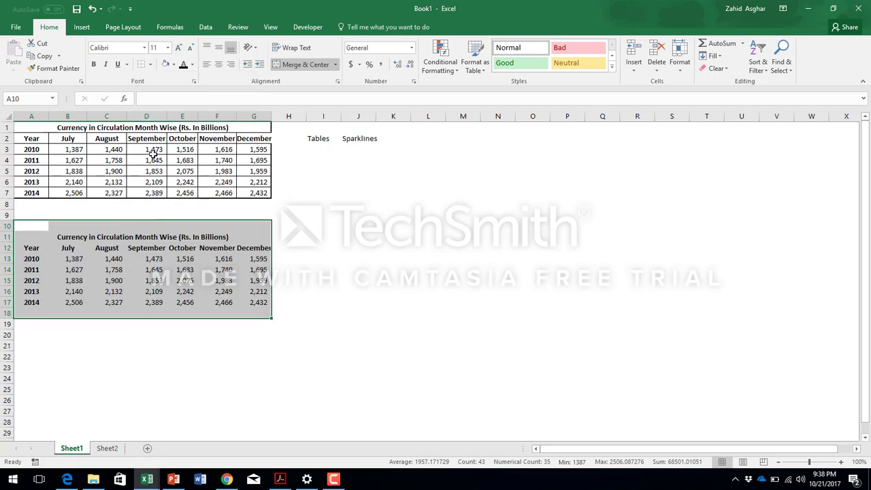
left_click(149, 344)
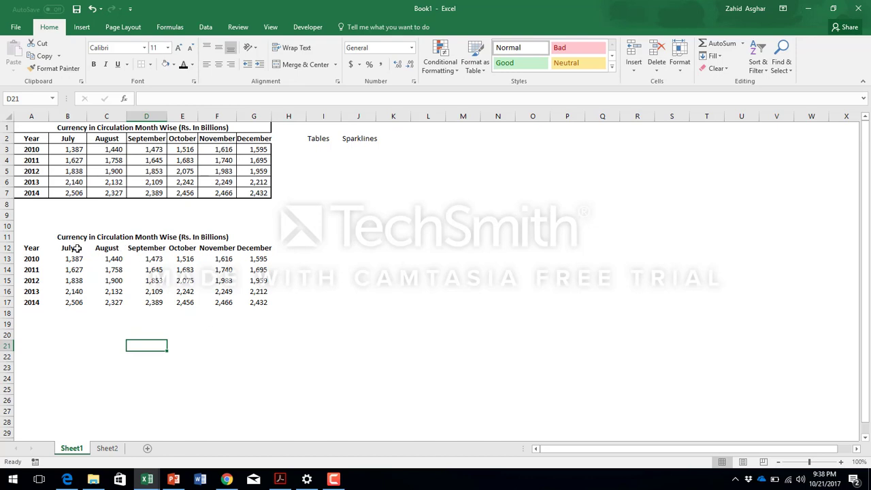
Fill the copied table's title cell in row 11 with dark green
left_click(30, 237)
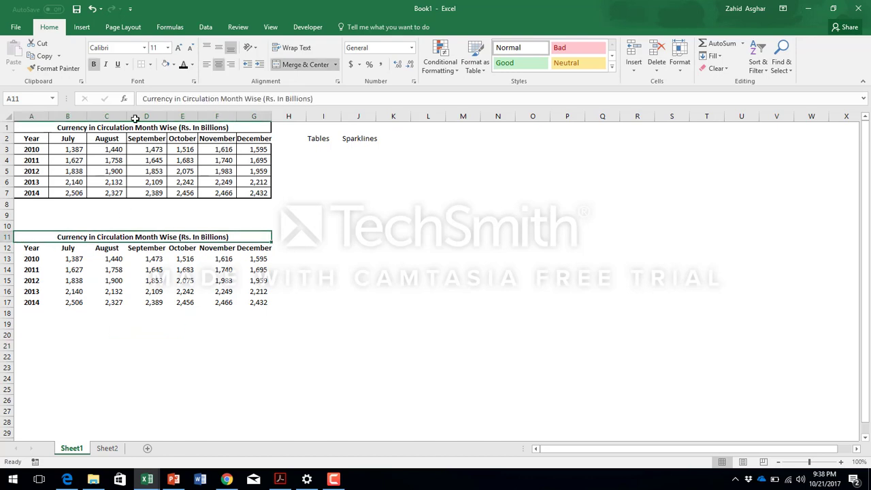
left_click(175, 65)
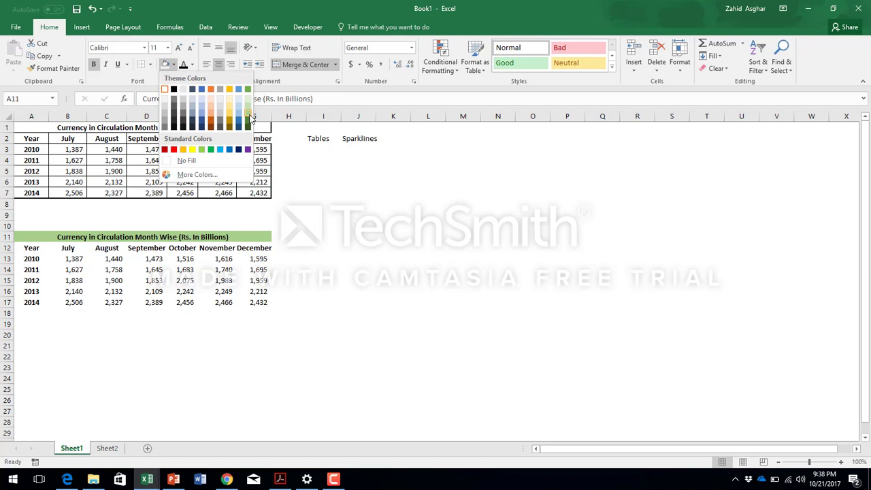
left_click(248, 122)
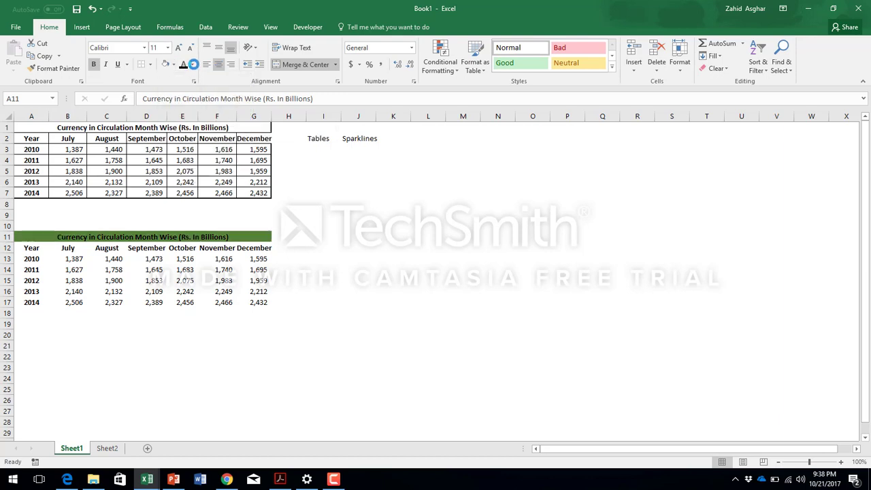
Set the row 11 title's font color to white and align its text left
left_click(193, 65)
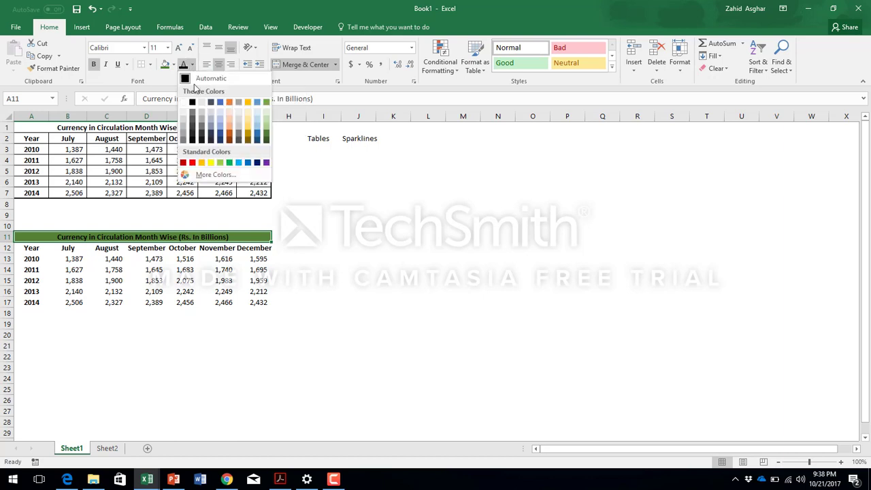
left_click(183, 103)
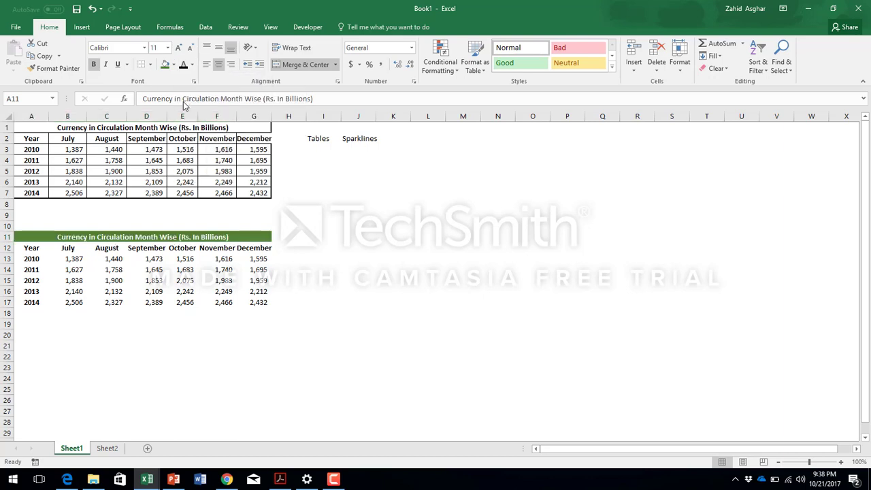
left_click(207, 66)
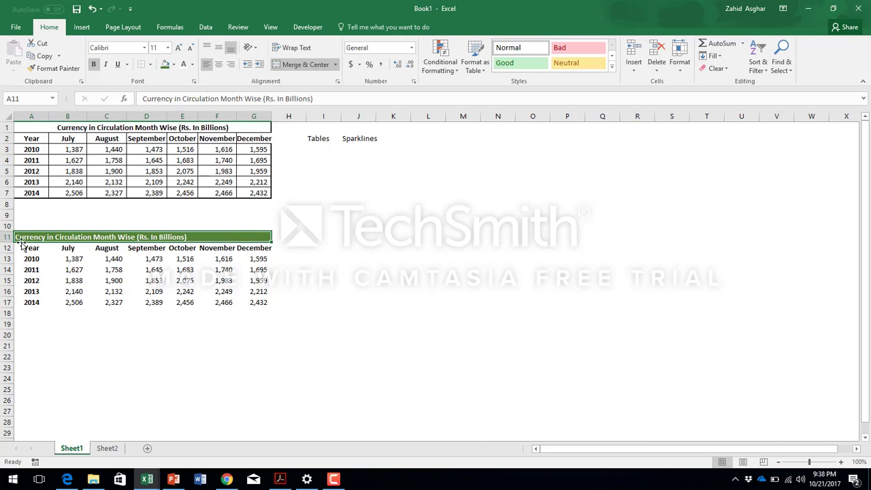
left_click(74, 300)
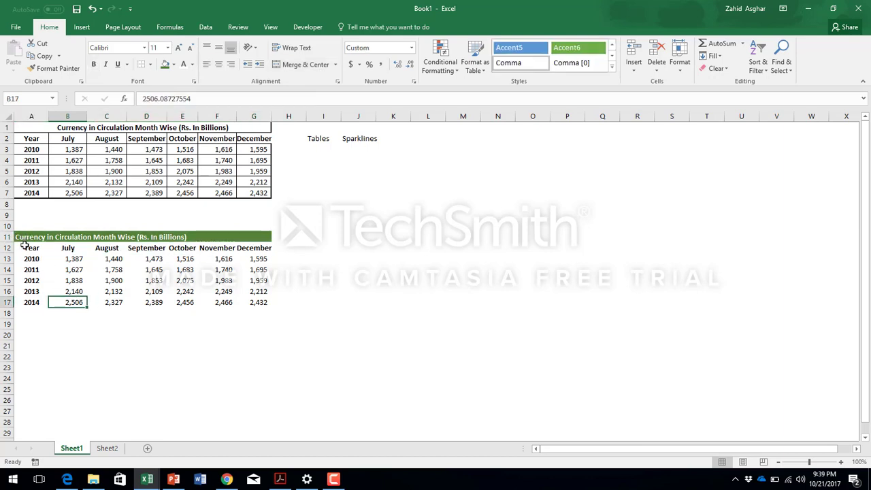
Apply a bottom border to the copied table's header row, A12:G12
left_click_drag(27, 247, 267, 249)
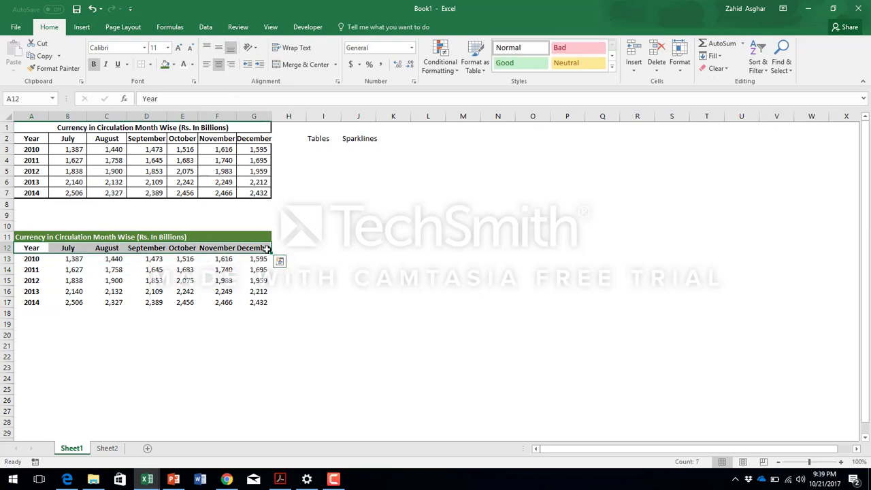
left_click(153, 66)
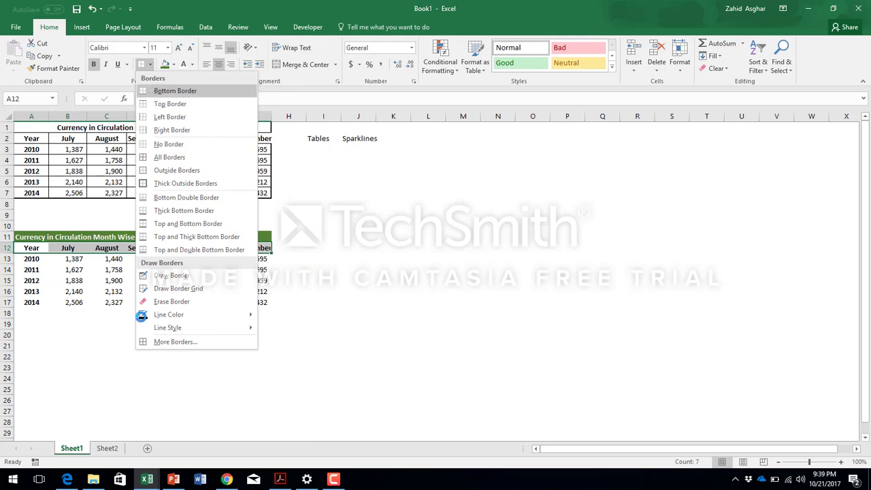
key("Escape")
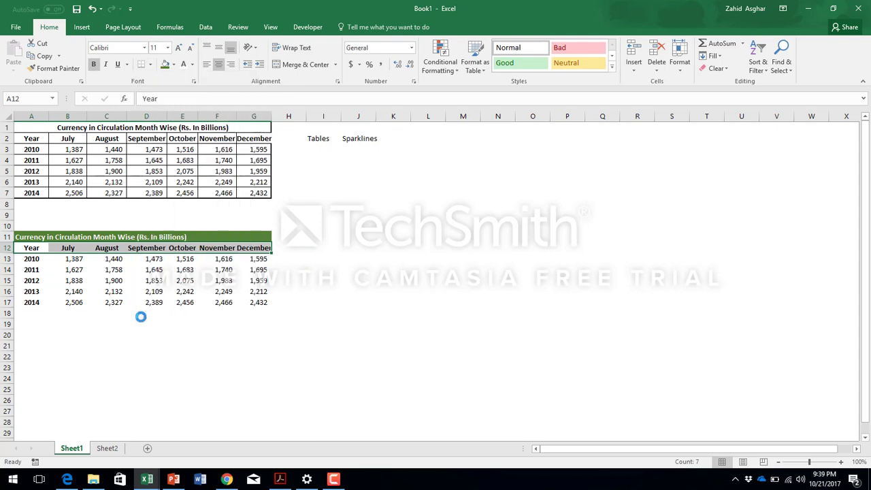
left_click(141, 316)
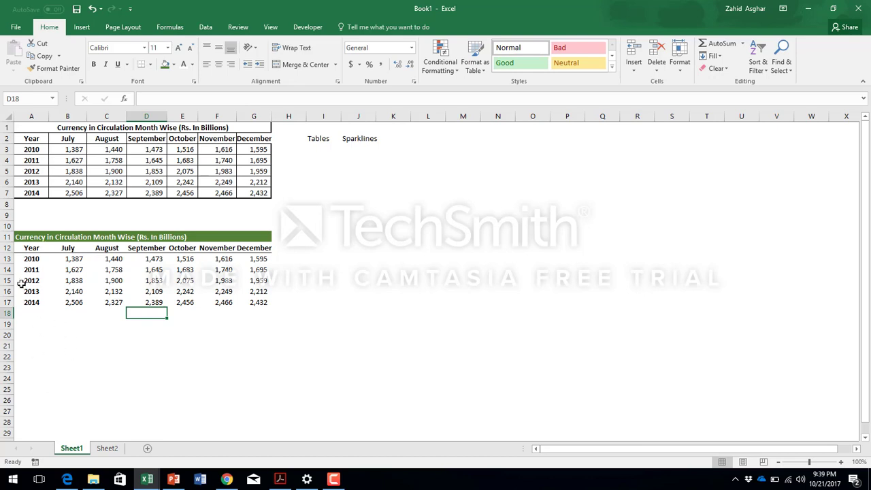
Try a bottom border beneath the copied table's 2012 row, A15:G15, and undo it
left_click_drag(22, 282, 263, 280)
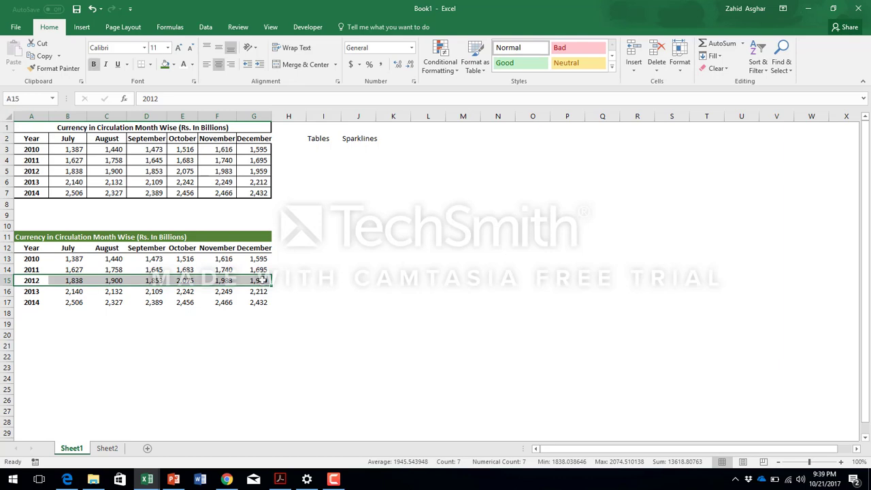
left_click(317, 294)
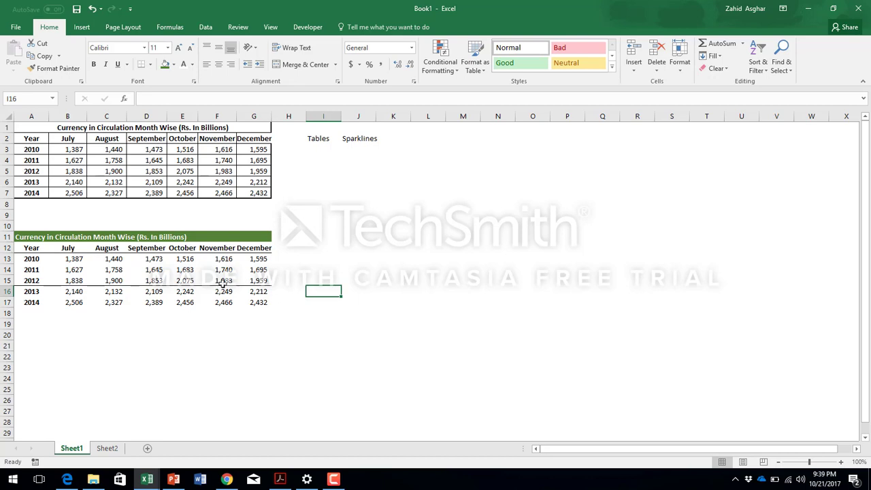
left_click_drag(31, 281, 258, 280)
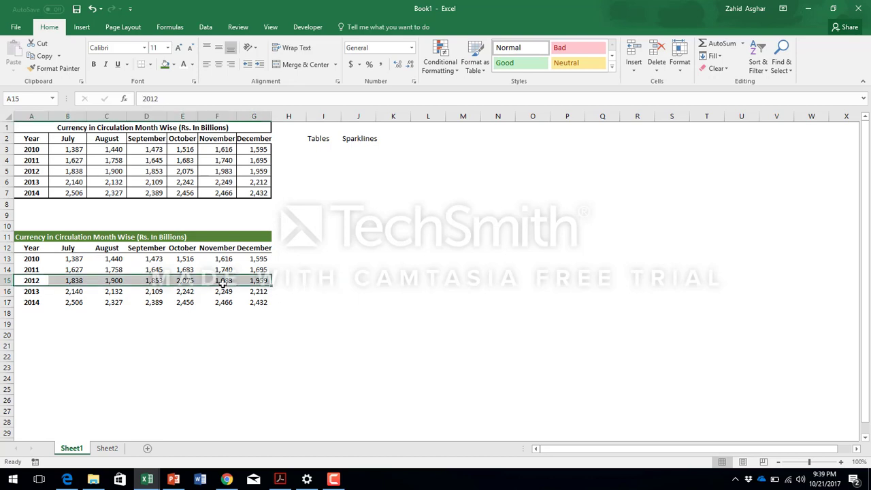
left_click(306, 294)
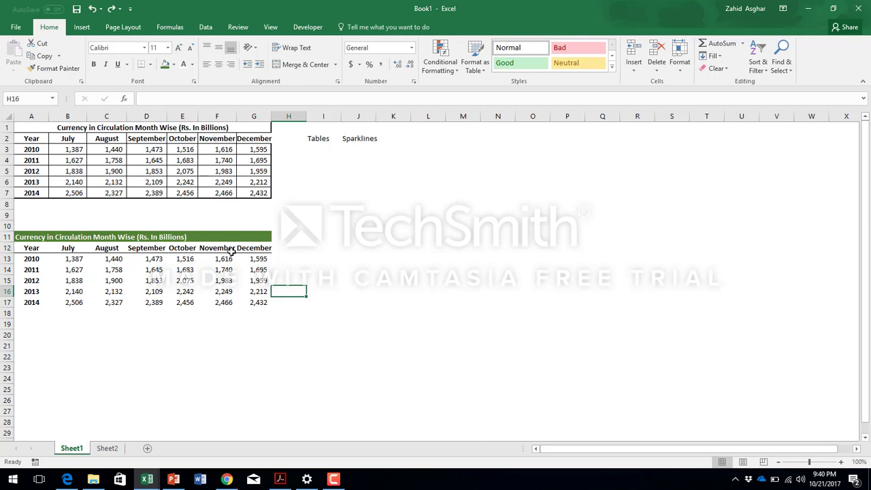
Remove the border from the copied table's header row A12:G12 and fill the row with a light blue theme color
left_click_drag(264, 248, 15, 248)
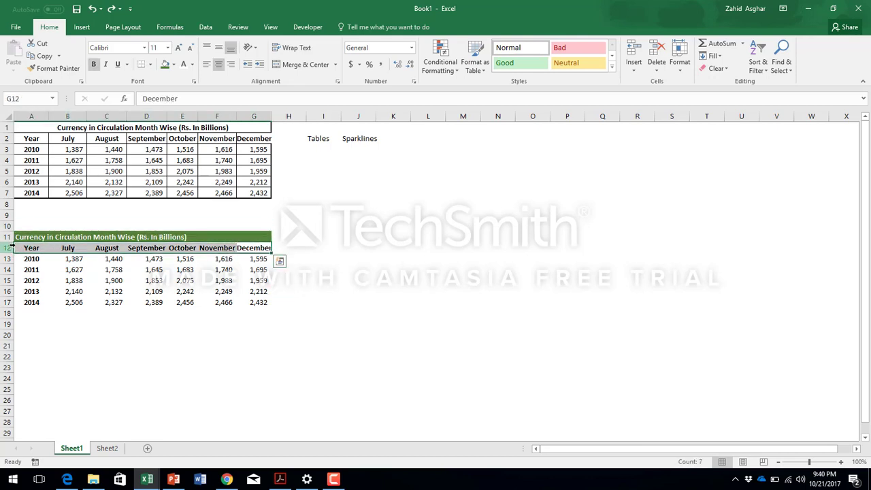
left_click(151, 65)
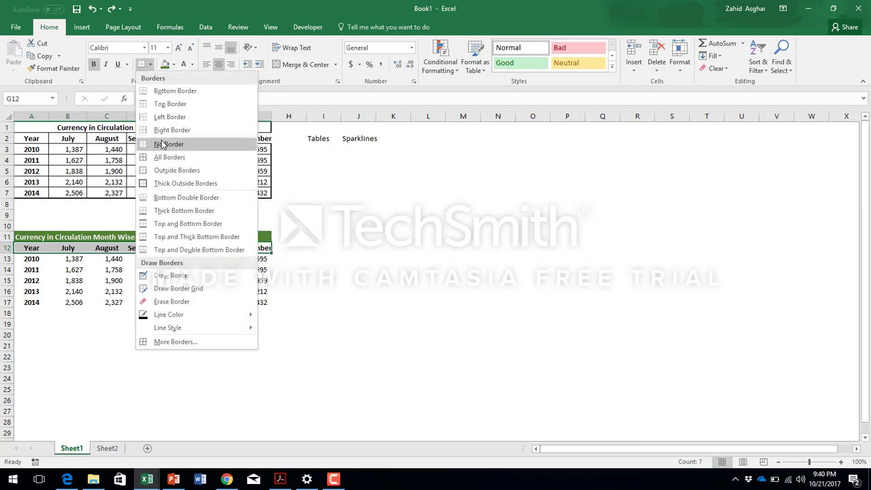
left_click(163, 144)
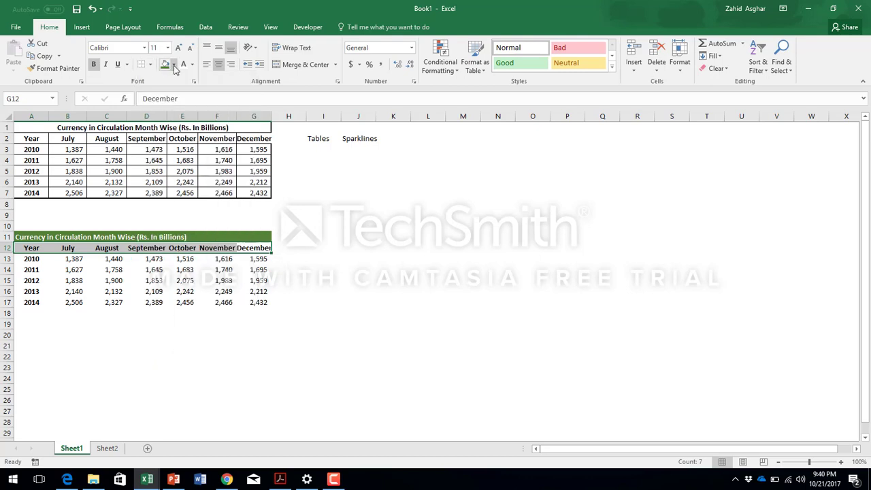
left_click(173, 64)
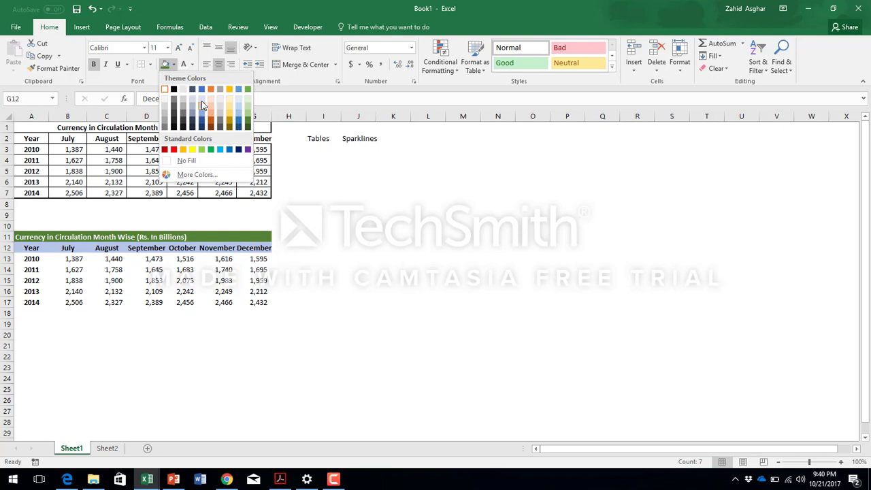
left_click(201, 101)
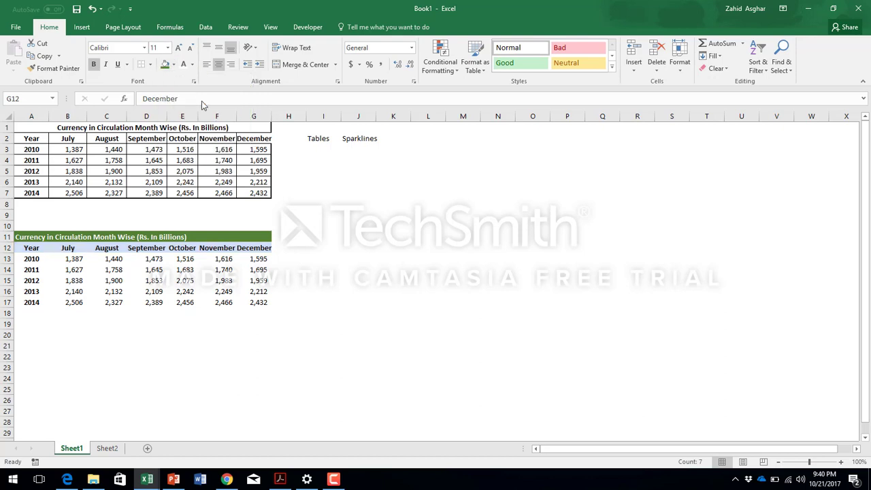
Change the July header in B12 to Jul and autofill the abbreviated month names across to G12
left_click(67, 249)
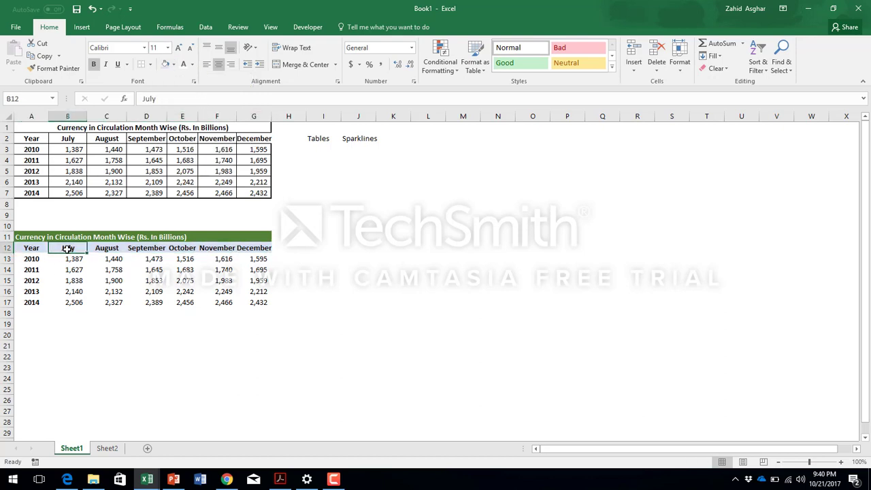
type("Jul")
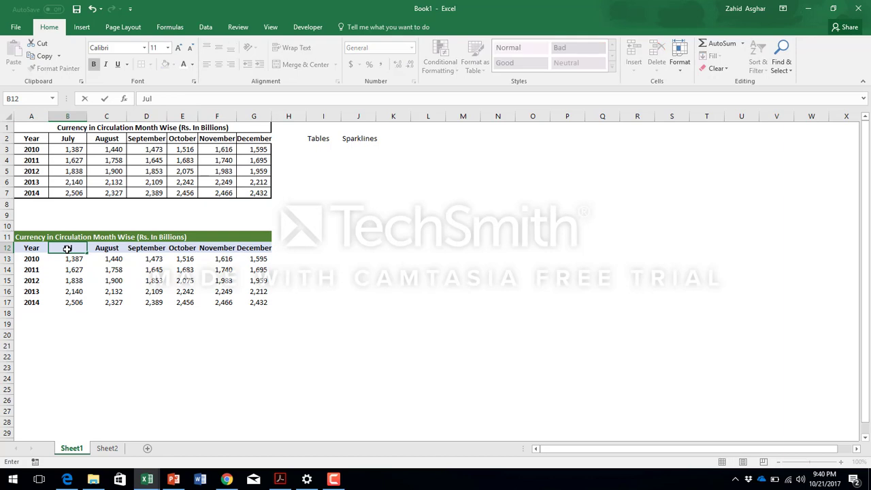
key("Tab")
left_click(66, 248)
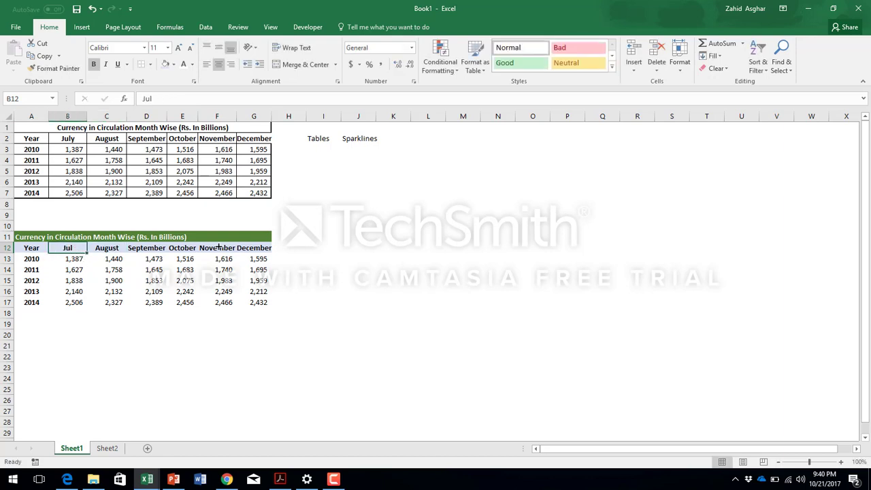
left_click_drag(218, 248, 267, 254)
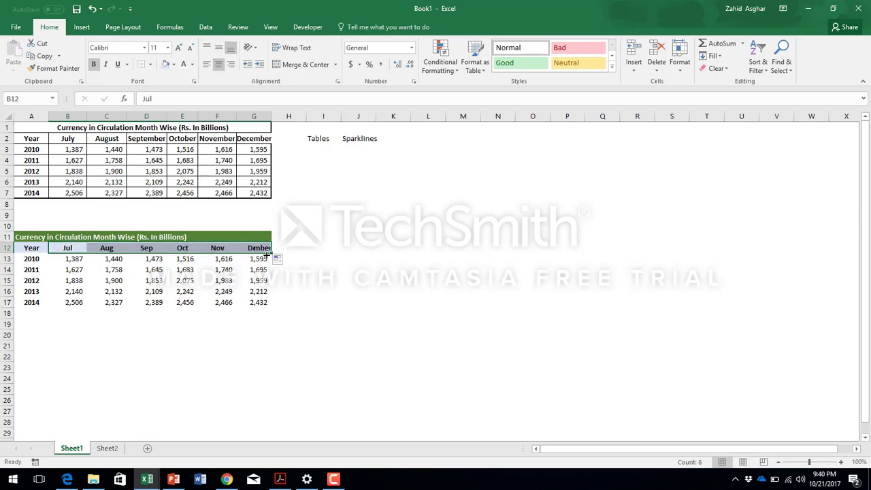
Widen the empty column H beside the copied table to make room for in-cell charts
left_click(266, 349)
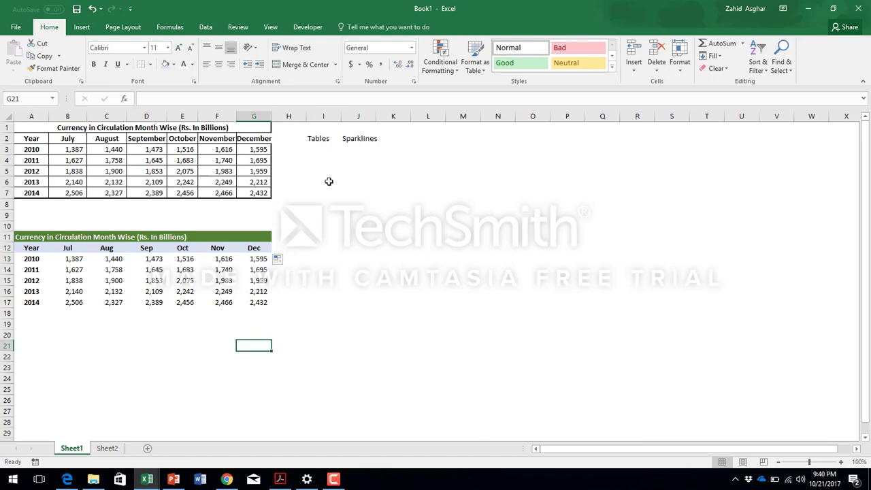
key("Up")
key("Up")
key("Up")
key("Up")
key("Up")
key("Up")
key("Up")
key("Up")
key("Right")
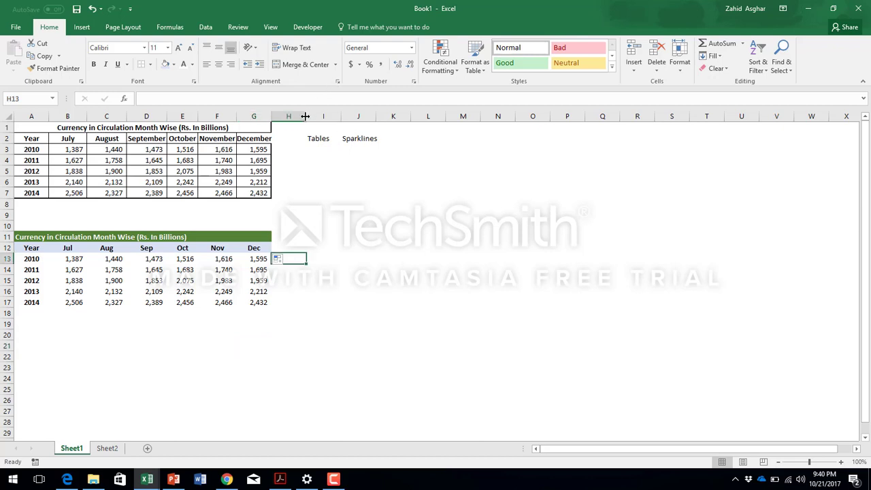
left_click_drag(305, 116, 390, 116)
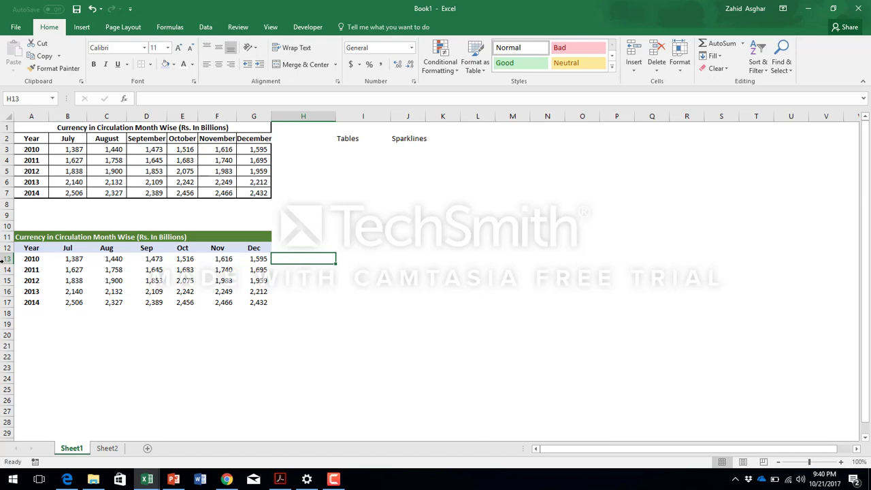
Increase the height of rows 13 to 17 in the copied table to about double
left_click(5, 259)
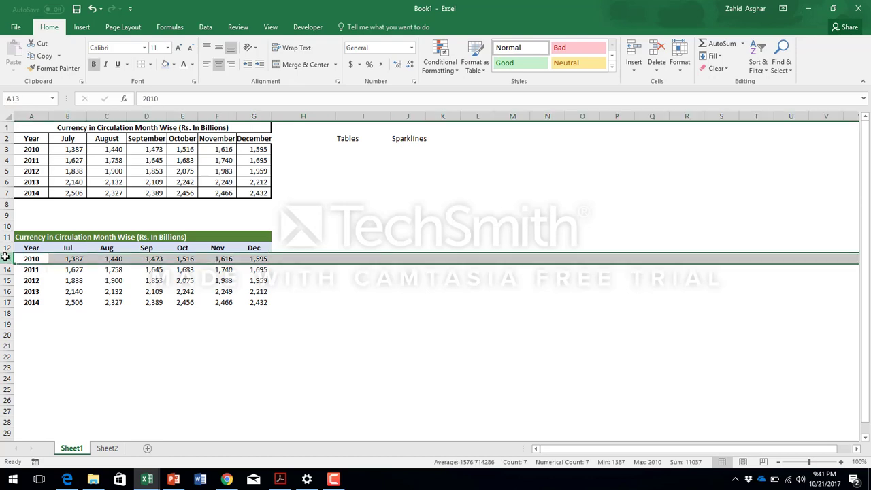
left_click_drag(5, 258, 5, 302)
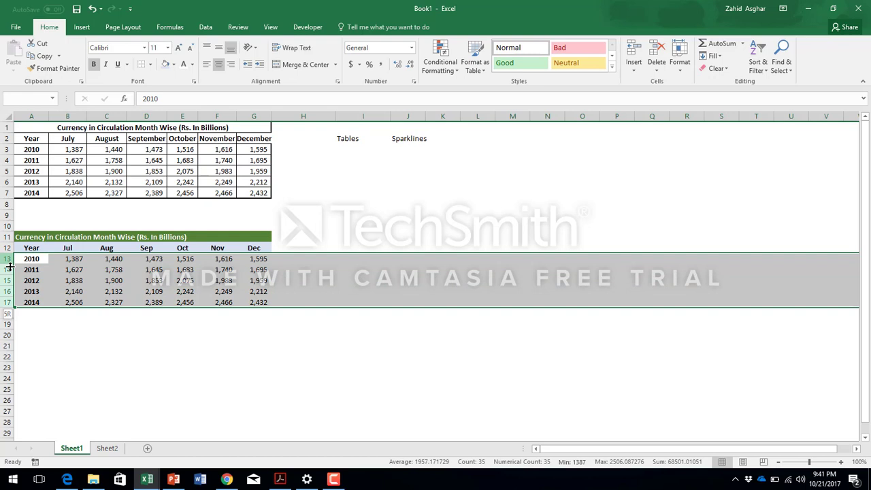
left_click_drag(10, 267, 7, 273)
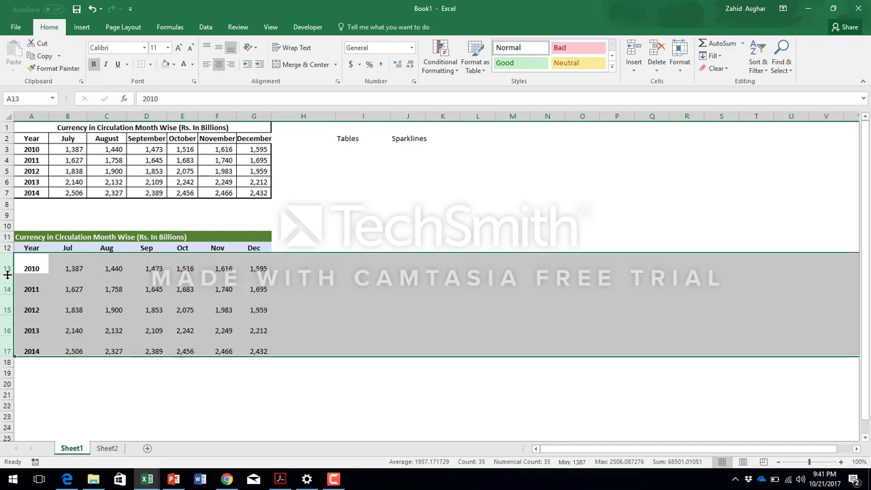
Insert a column sparkline in H13 from data range B13:G13 and fill it down to H17
left_click(288, 269)
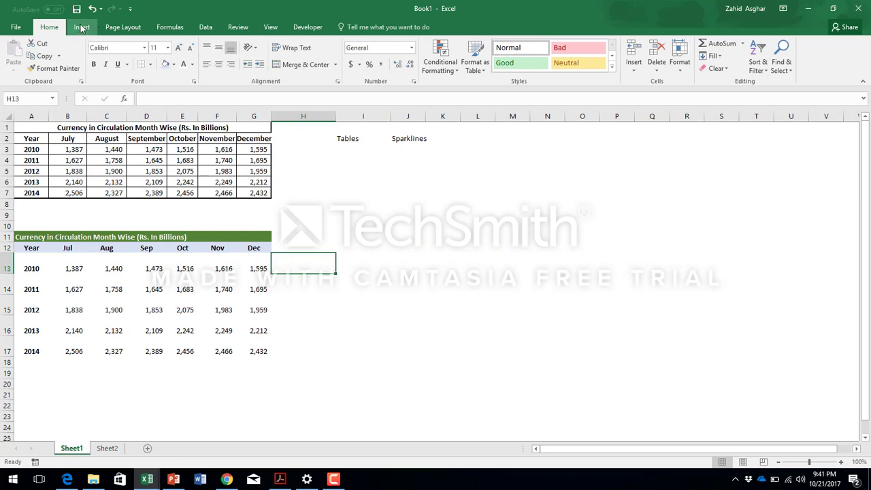
left_click(81, 27)
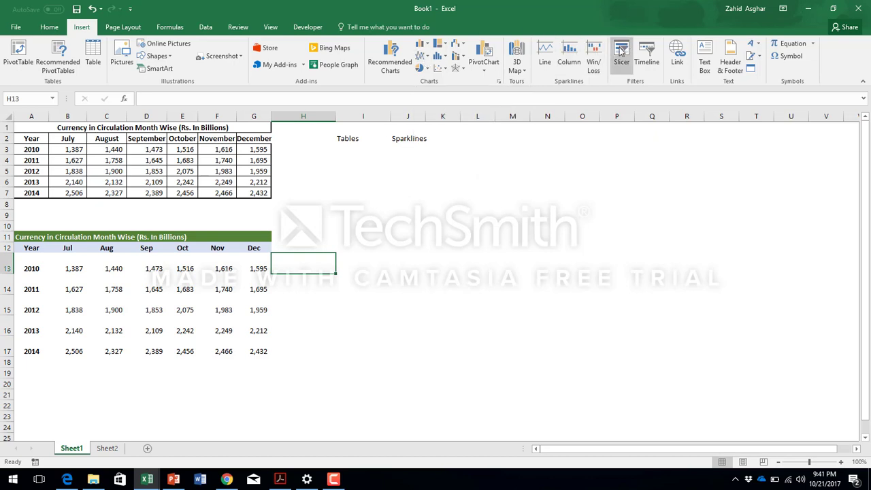
left_click(564, 55)
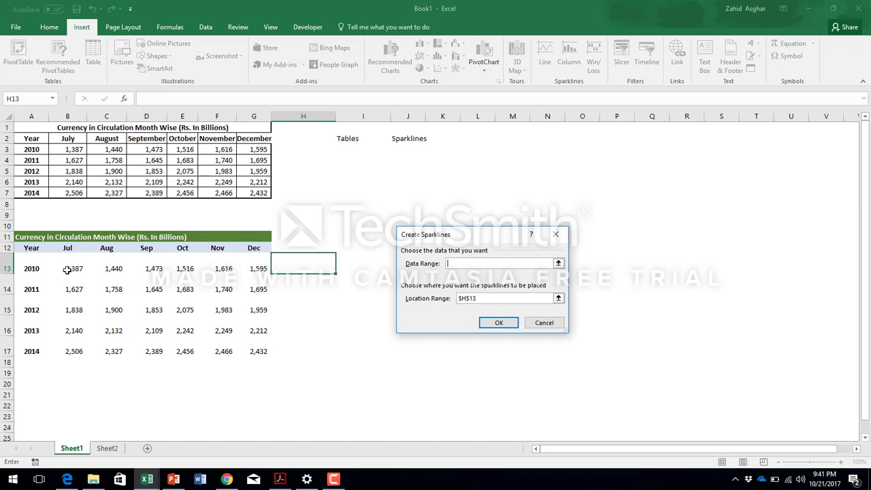
left_click_drag(67, 269, 255, 271)
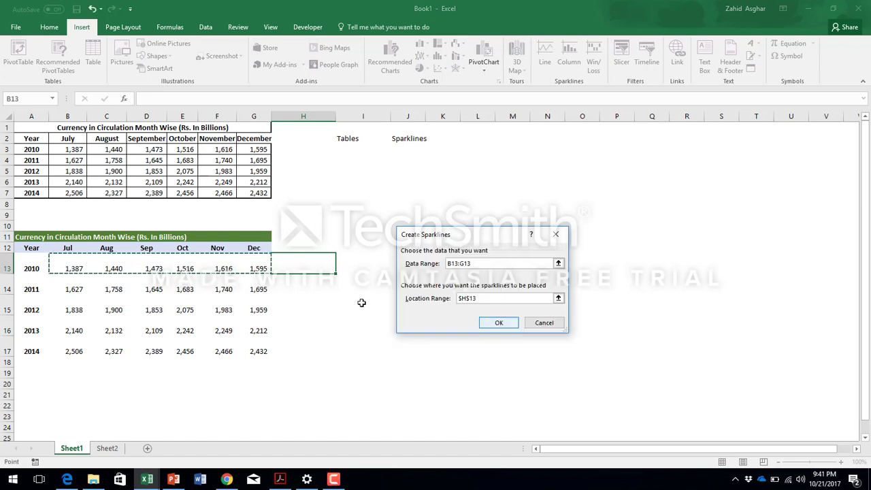
key("Return")
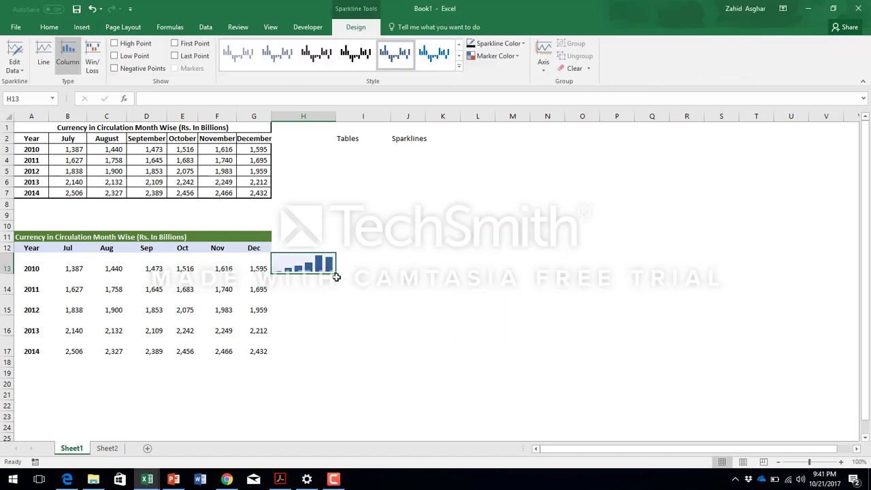
left_click_drag(335, 275, 332, 352)
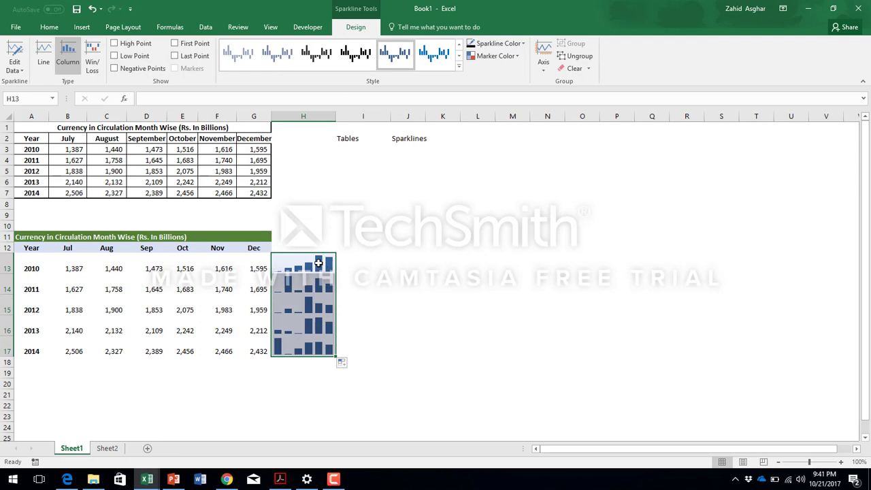
left_click(318, 262)
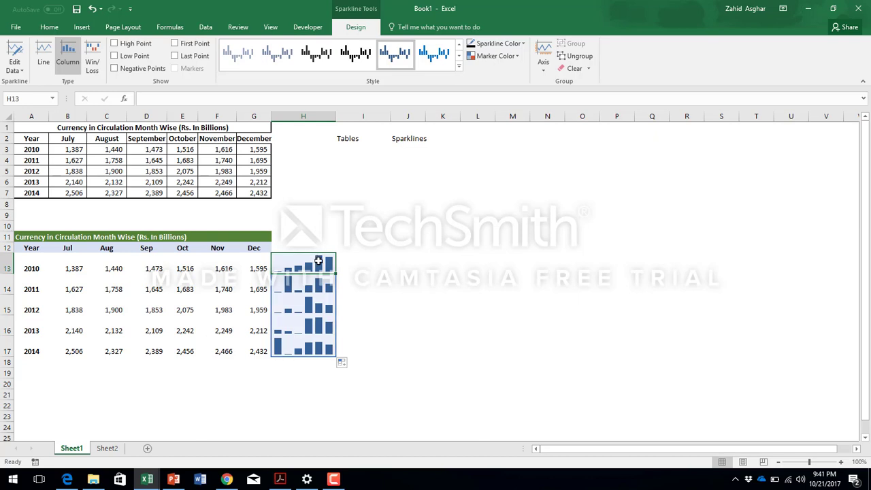
left_click(229, 266)
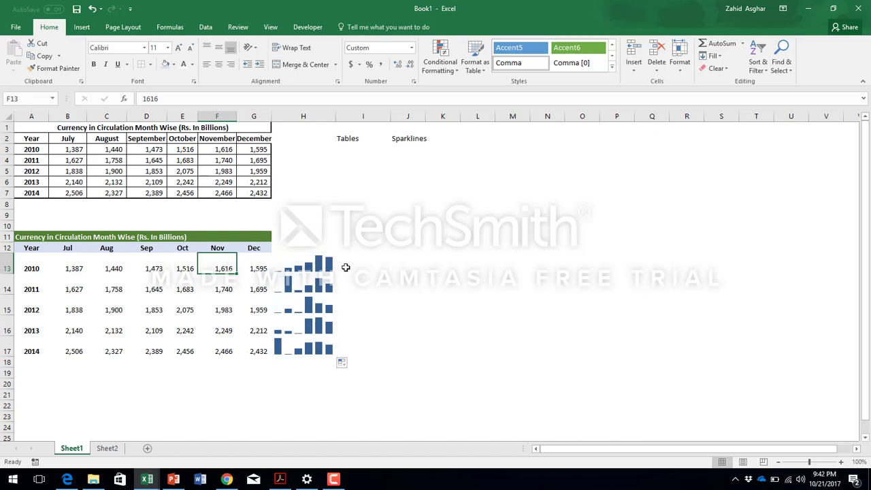
Total the 2010 row in I13 with =SUM(B13:G13) and fill the formula down to I17
left_click(345, 268)
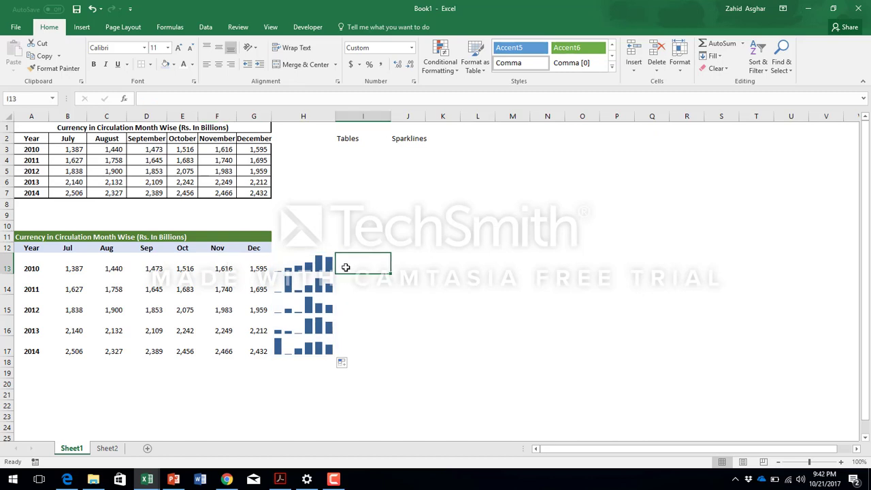
type("=")
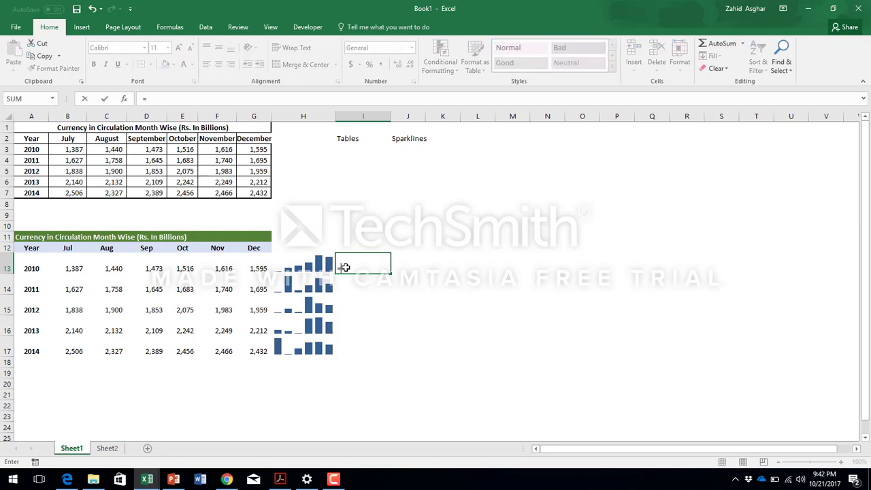
type("sum(")
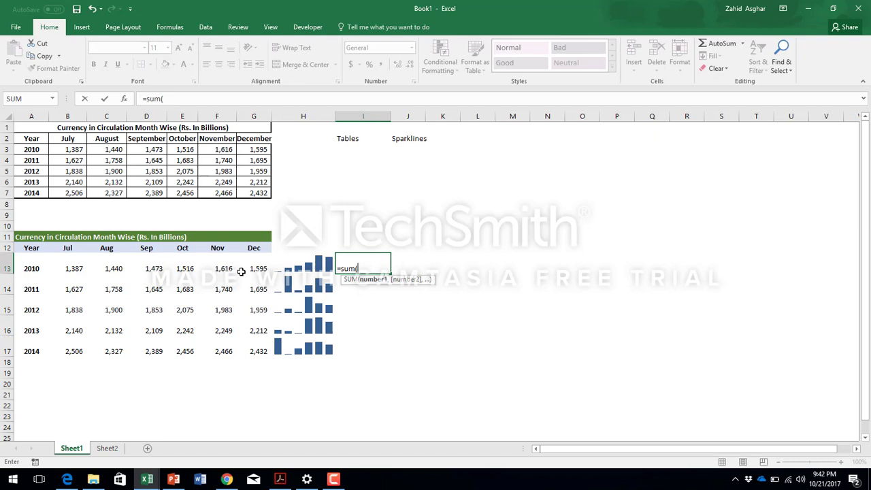
left_click_drag(68, 268, 250, 272)
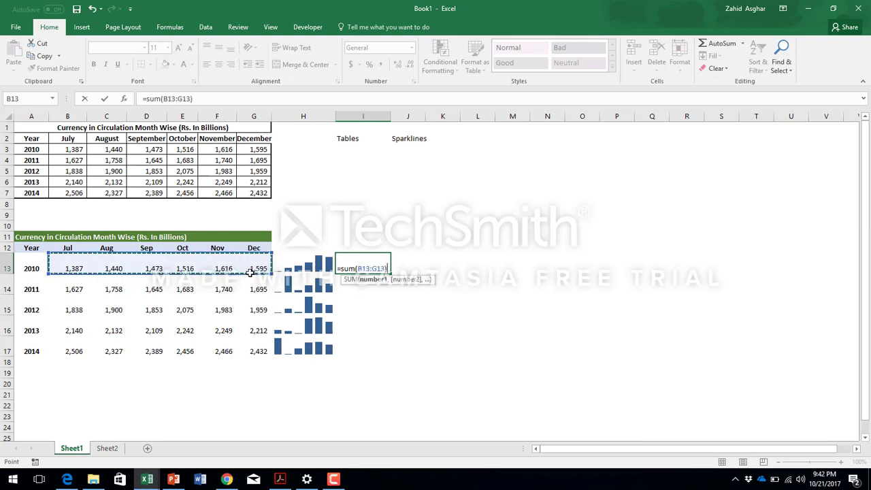
type(")")
key("Return")
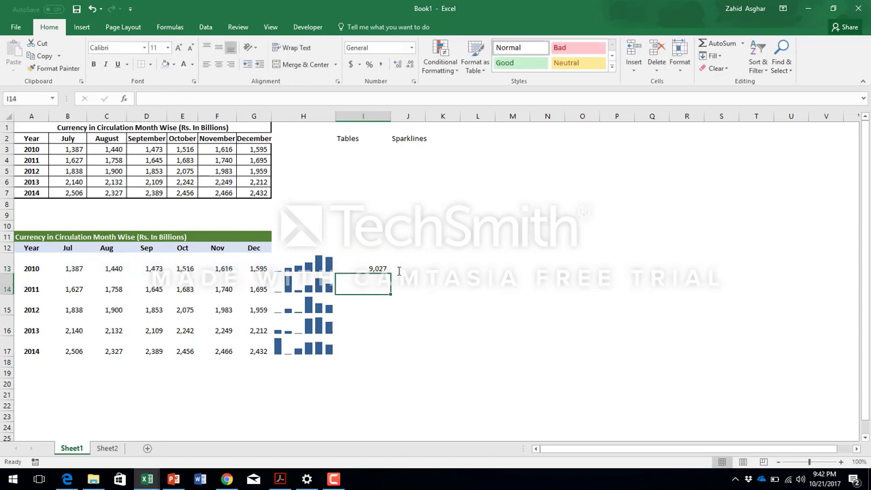
left_click(360, 263)
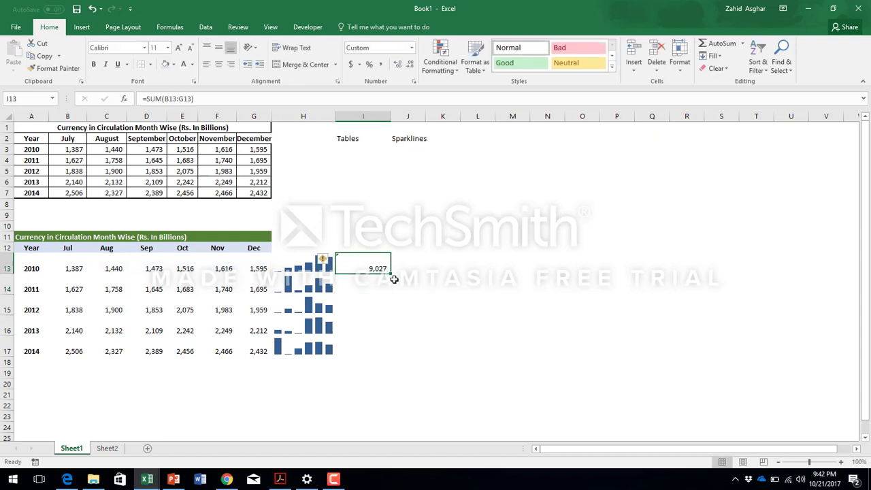
left_click_drag(394, 275, 387, 362)
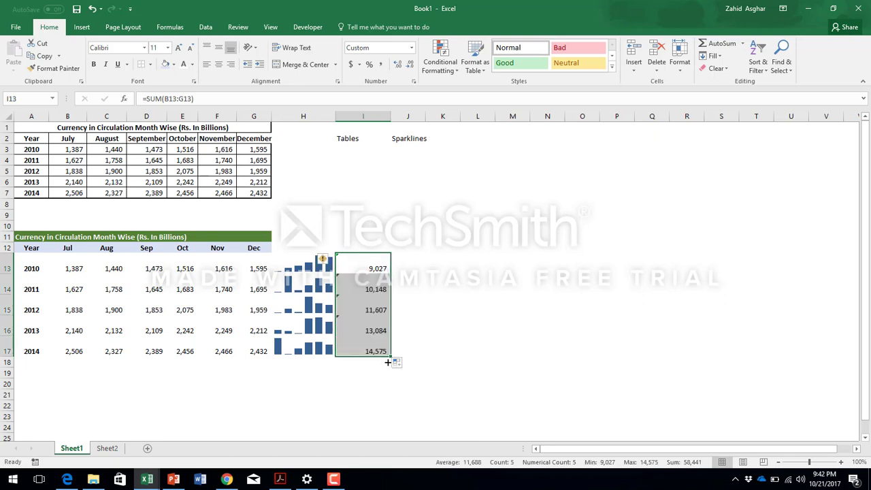
Convert the totals in I13:I17 to plain values and copy them into J13:J17
key("ctrl+c")
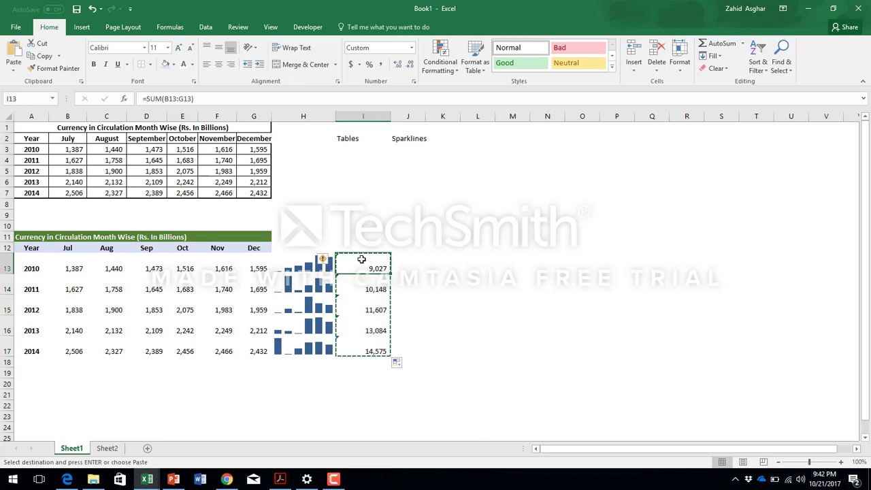
key("ctrl+alt+v")
key("v")
key("Return")
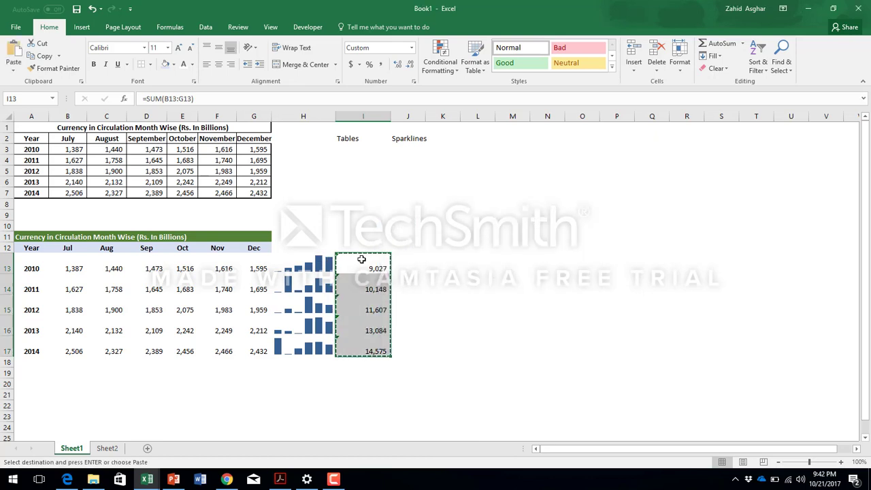
left_click(407, 264)
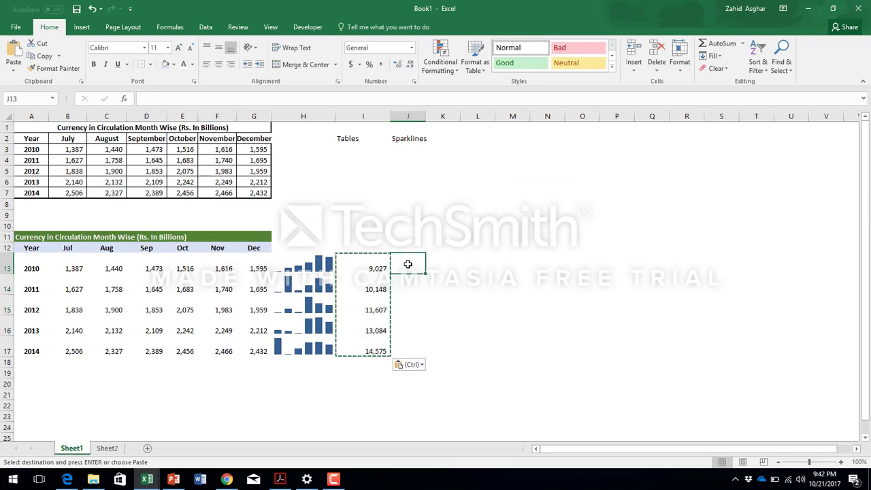
key("ctrl+v")
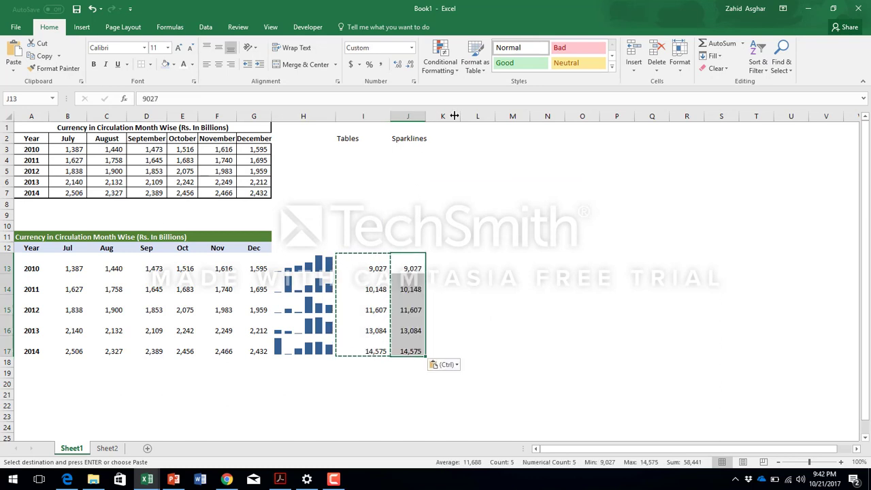
Widen column J and apply light blue solid-fill data bars to the totals in J13:J17
left_click_drag(426, 116, 453, 117)
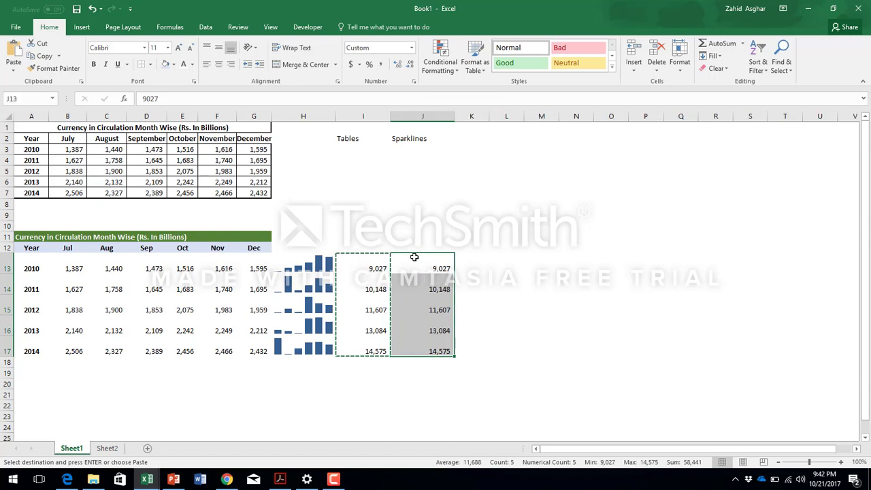
key("ctrl+v")
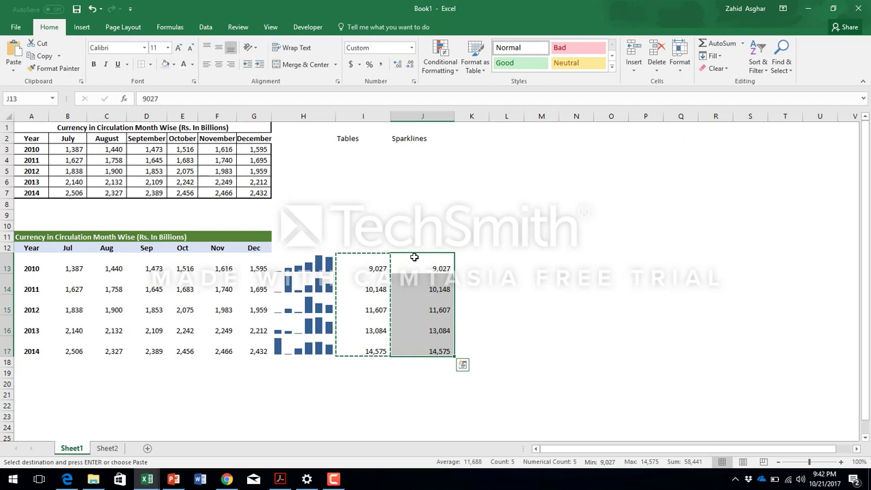
left_click(80, 26)
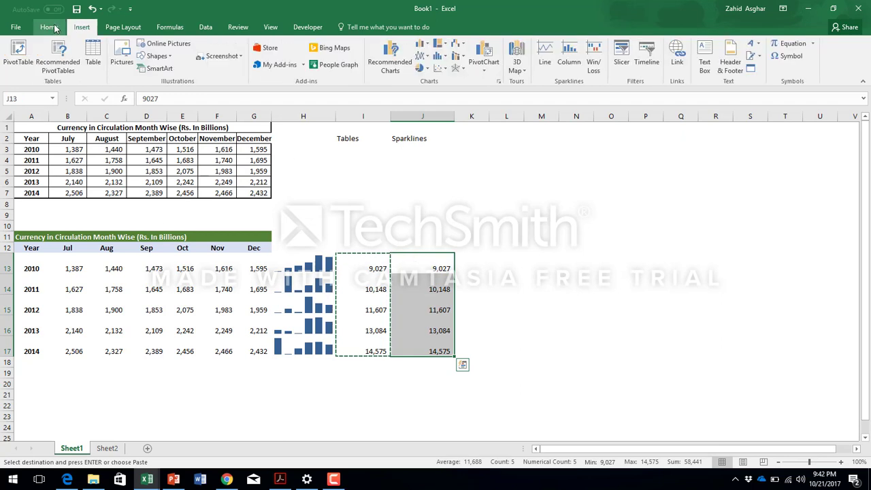
left_click(53, 28)
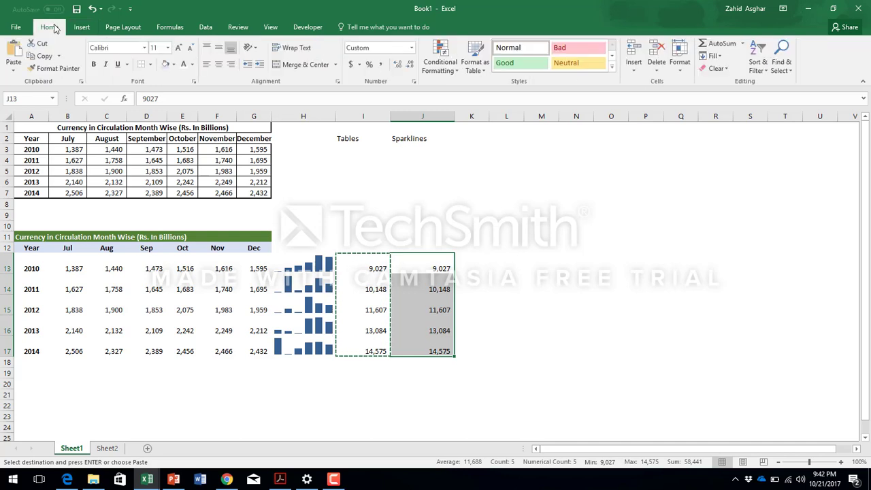
left_click(449, 74)
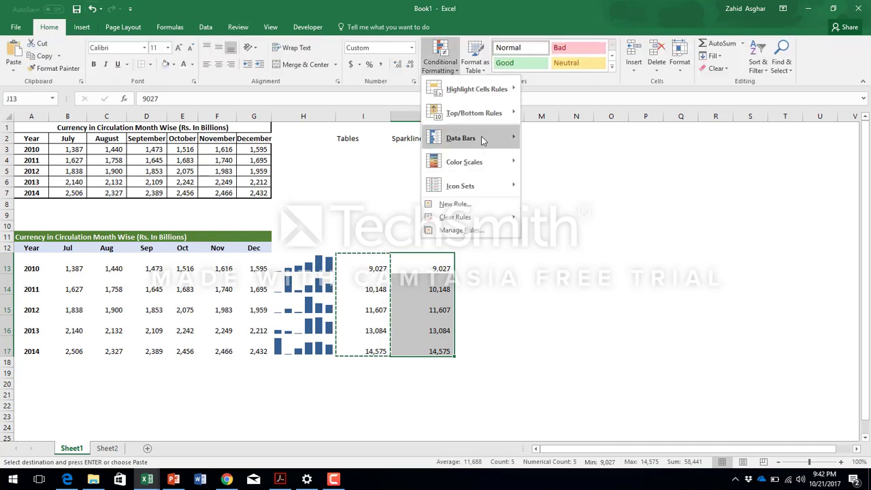
mouse_move(481, 136)
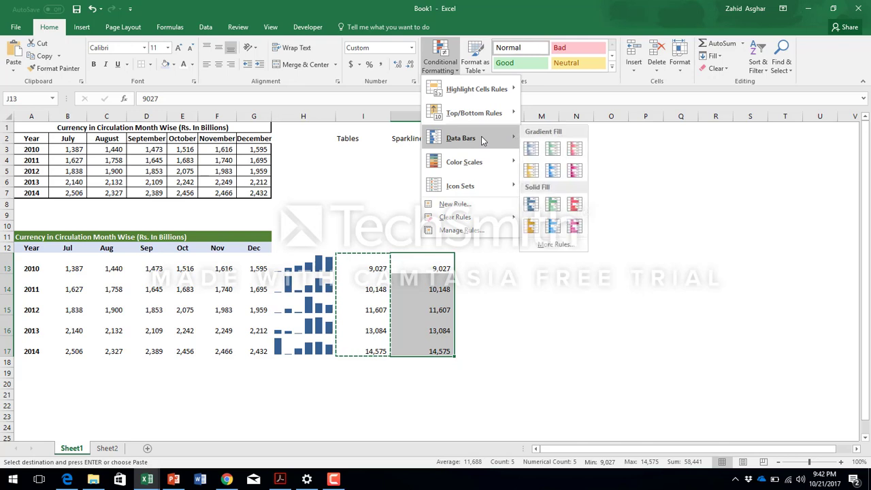
left_click(555, 229)
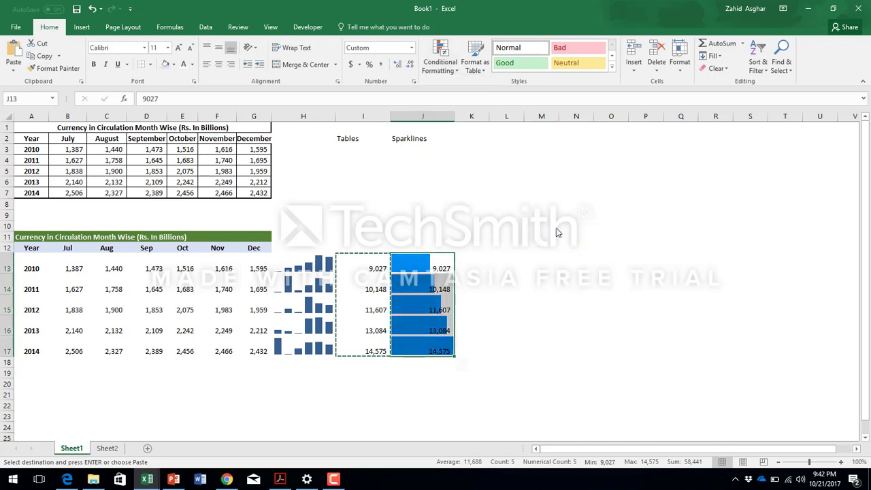
Hide the numbers behind the data bars in J13:J17 by applying the custom number format ;;; to the cells
left_click(443, 266)
key("shift+Down")
key("shift+Down")
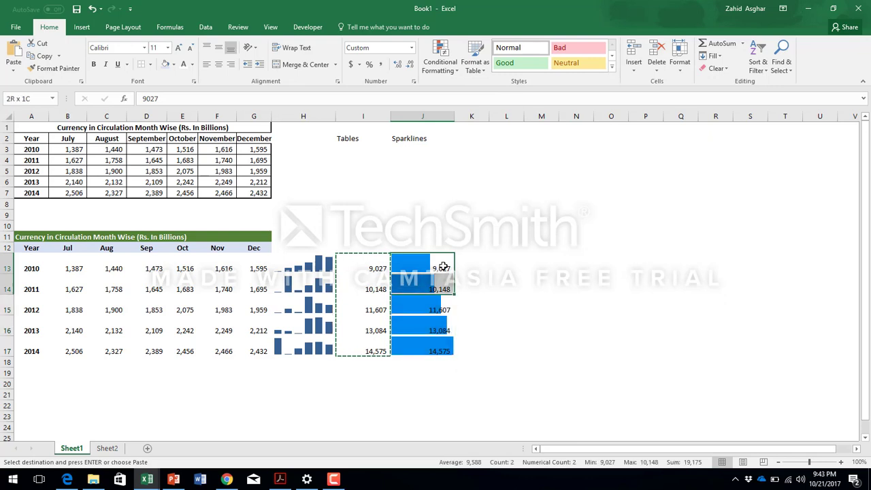
key("shift+Down")
key("shift+Down")
key("ctrl+v")
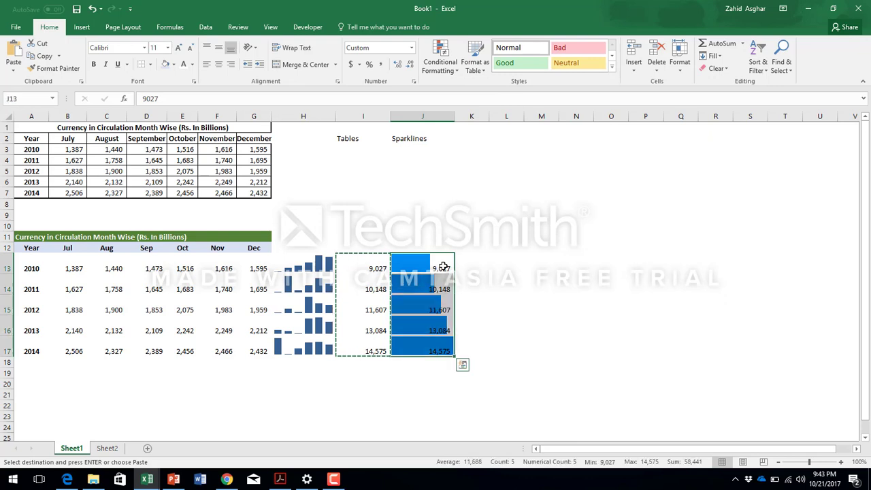
key("Escape")
key("ctrl+1")
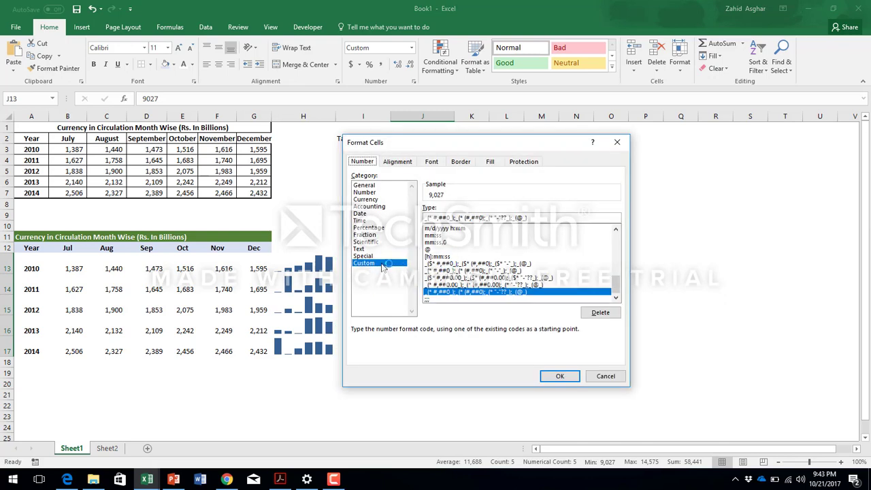
left_click(470, 298)
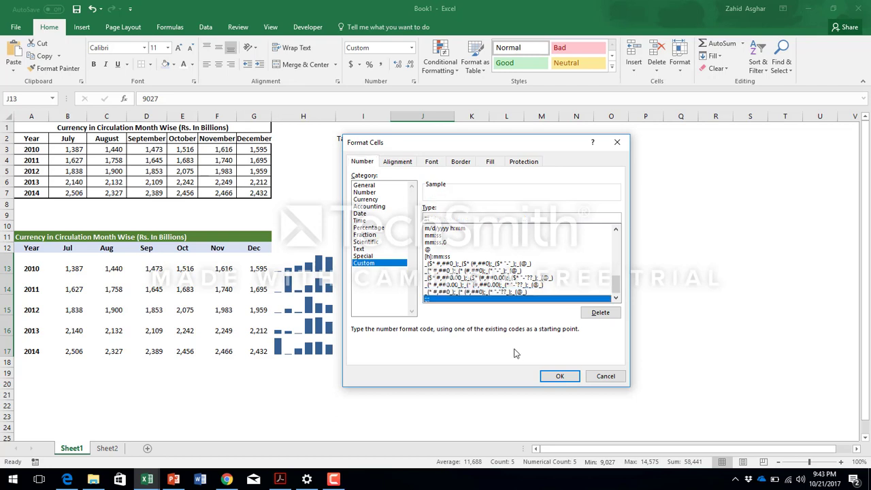
left_click(559, 376)
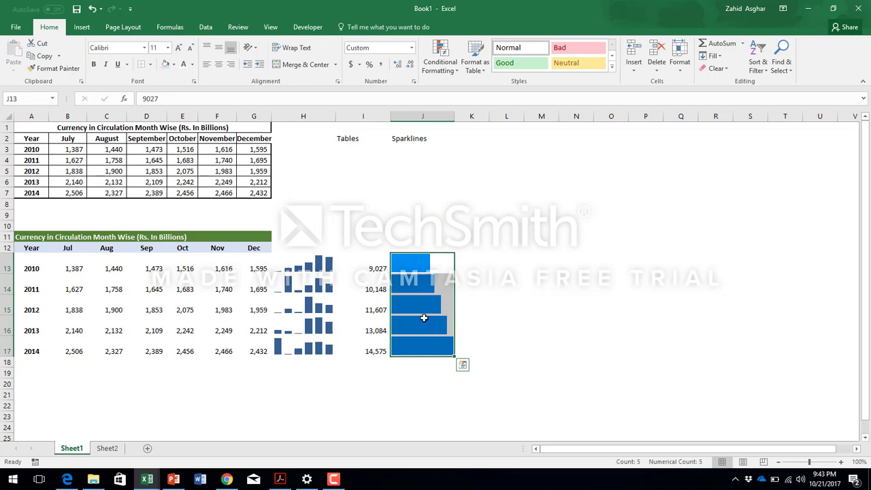
Narrow column I so the yearly totals sit closer to the sparklines and data bars
left_click(540, 330)
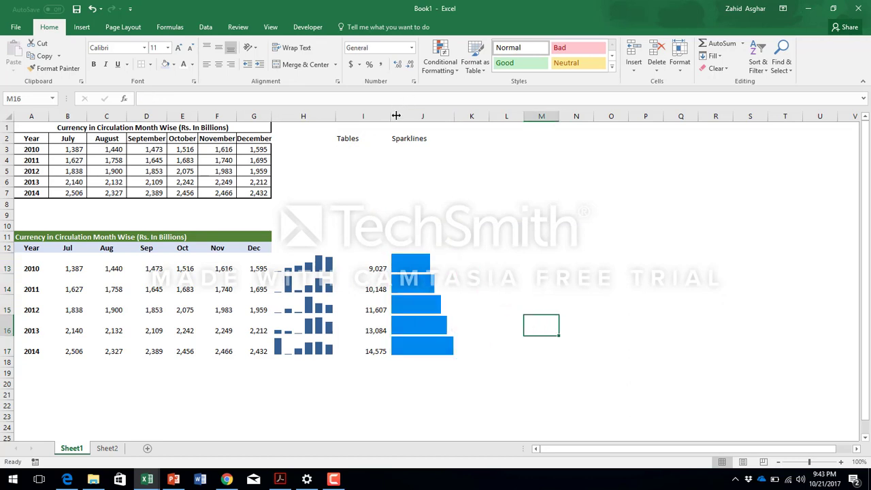
left_click_drag(388, 117, 374, 117)
left_click_drag(365, 251, 374, 258)
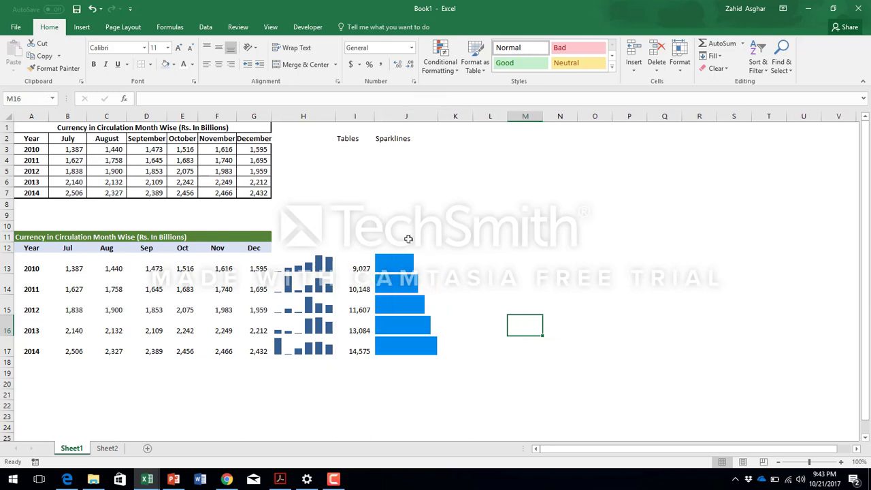
Merge and center J11:J12 above the data bars and enter the header "Total CIC"
left_click(398, 240)
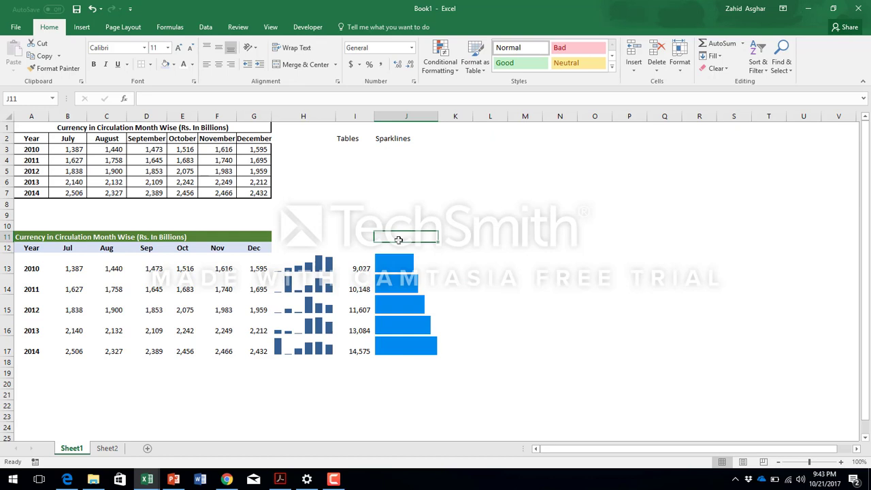
key("Down")
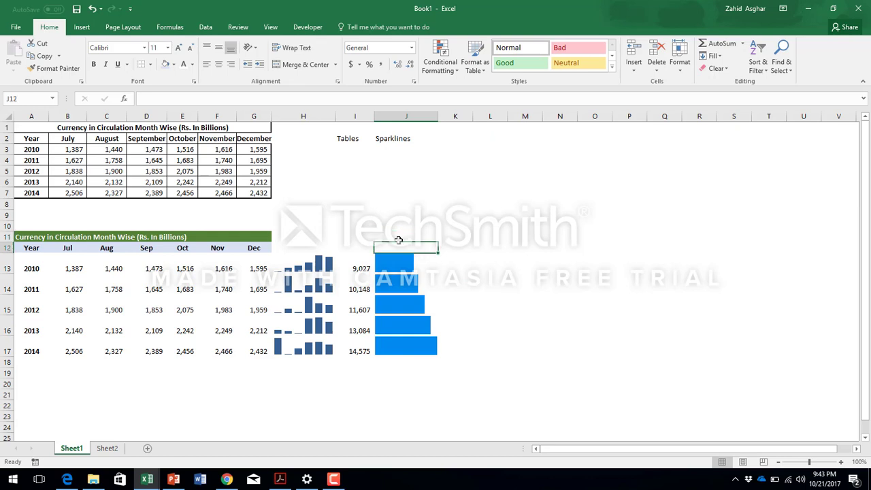
key("shift+Up")
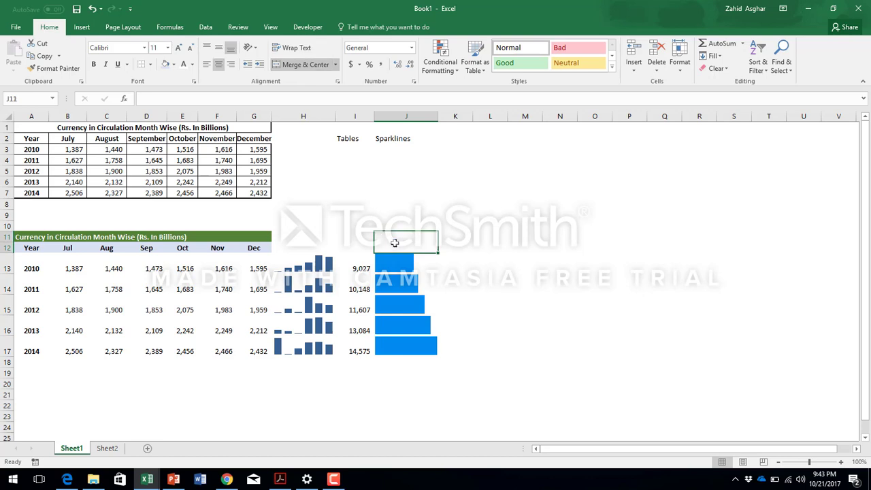
type("Total")
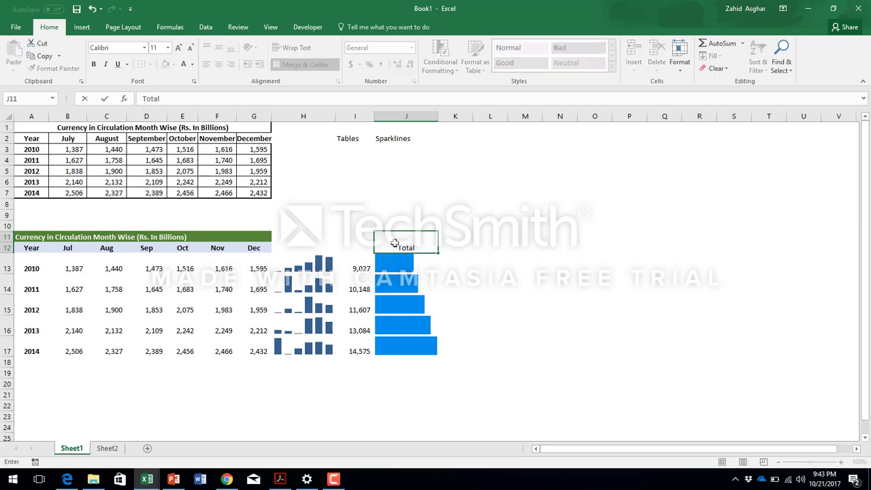
type(" CIC")
left_click(300, 248)
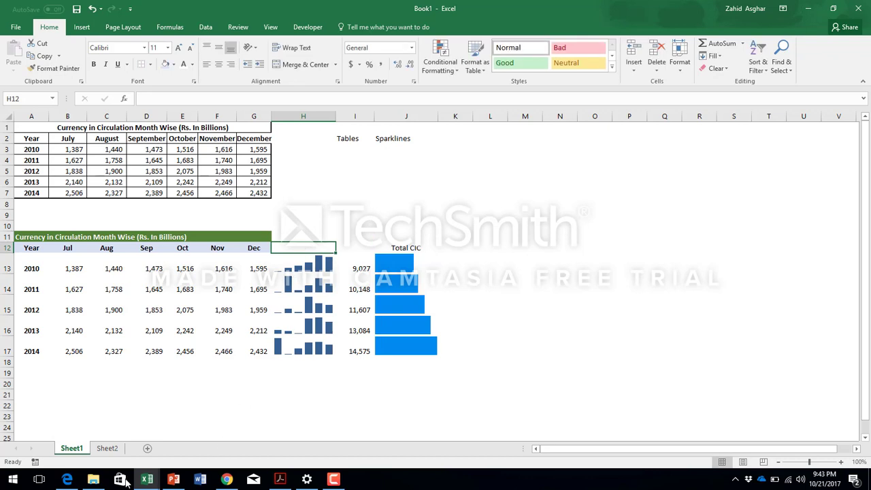
Examine the finished table picture on Sheet2 and the source range it is linked to
left_click(107, 449)
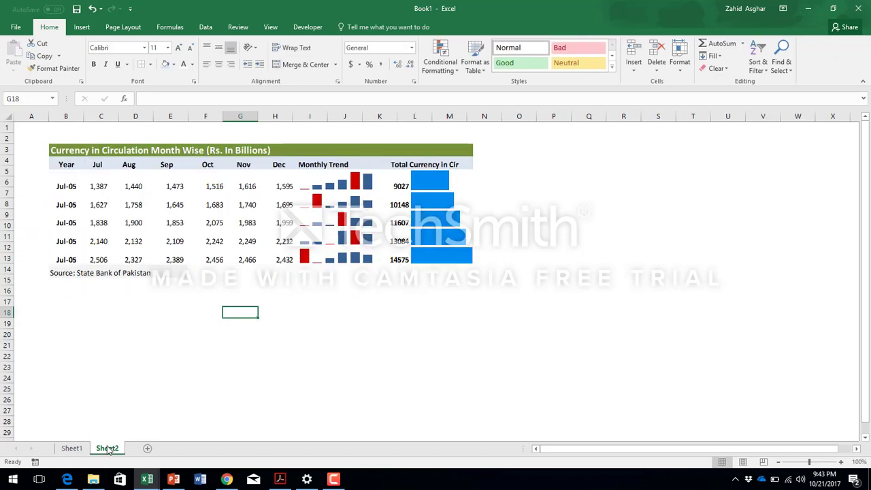
left_click(154, 302)
left_click(117, 273)
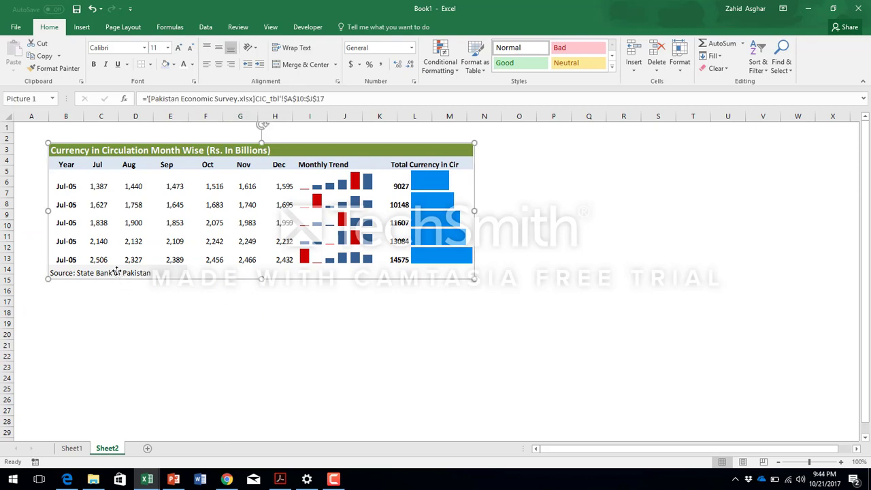
left_click(297, 327)
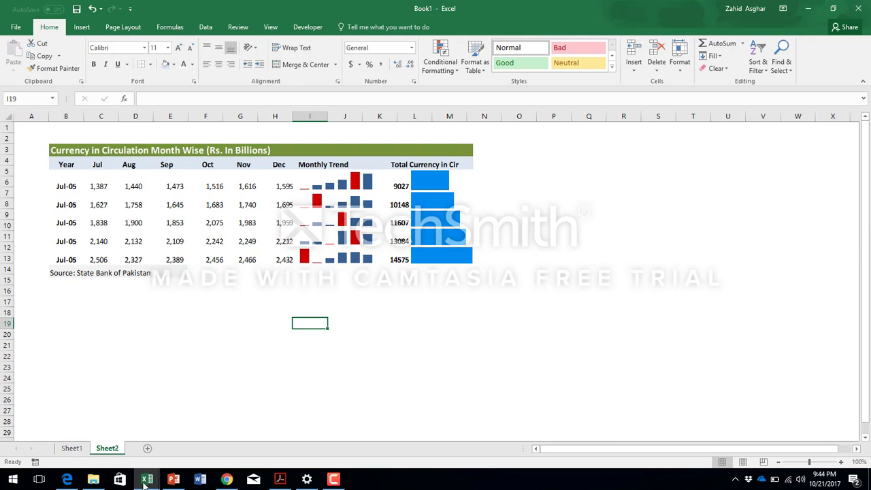
Switch to the Pakistan Economic Survey workbook and set the Year cells A12:A16 on the CIC_tbl sheet to General number format
mouse_move(145, 481)
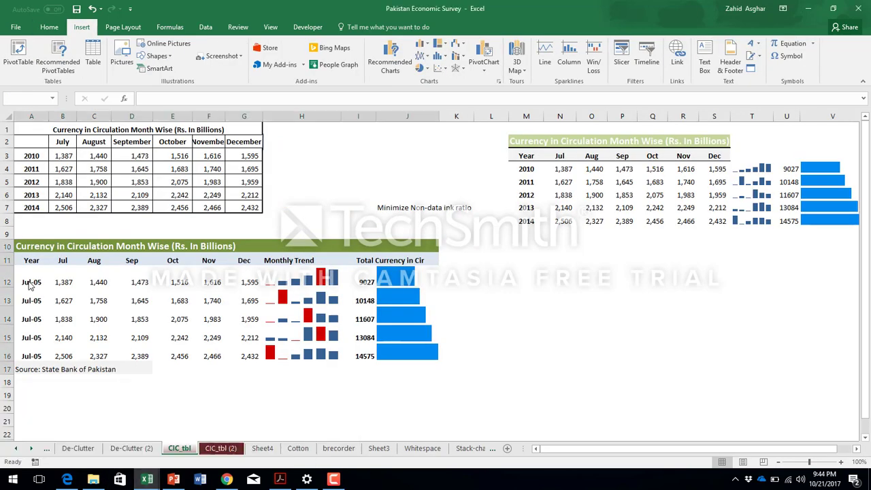
left_click(28, 282)
left_click_drag(29, 280, 31, 356)
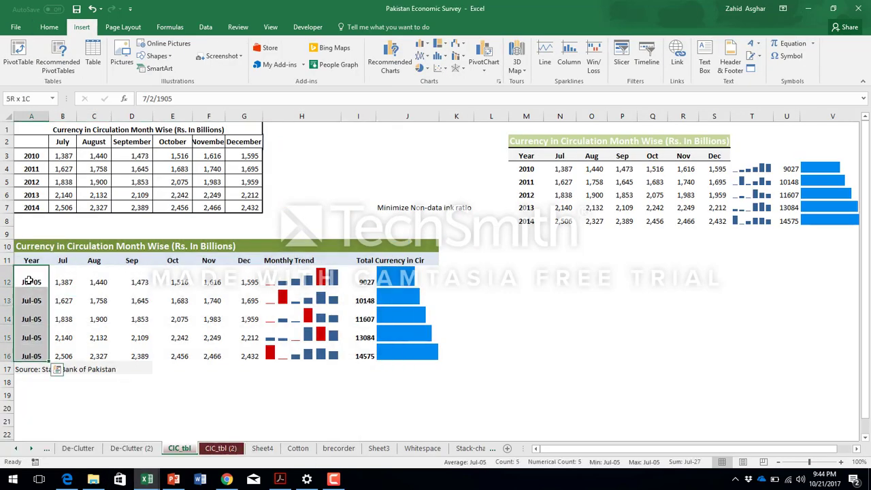
left_click(56, 27)
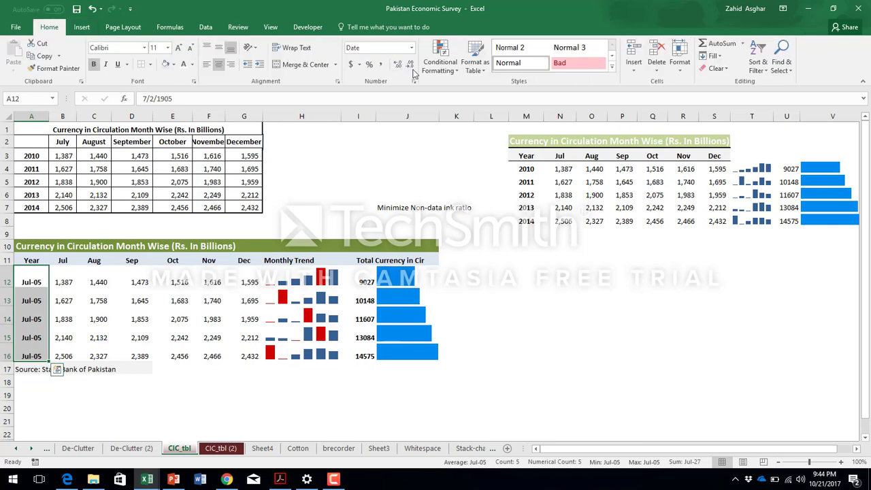
left_click(411, 47)
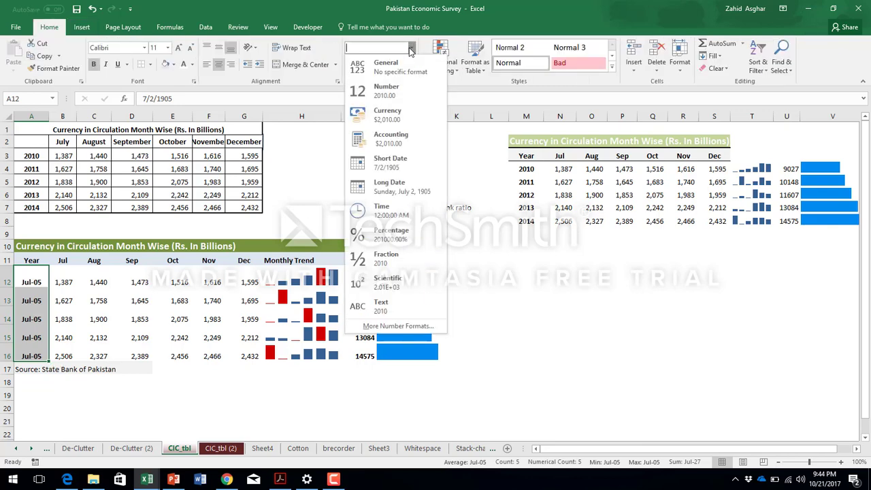
left_click(396, 68)
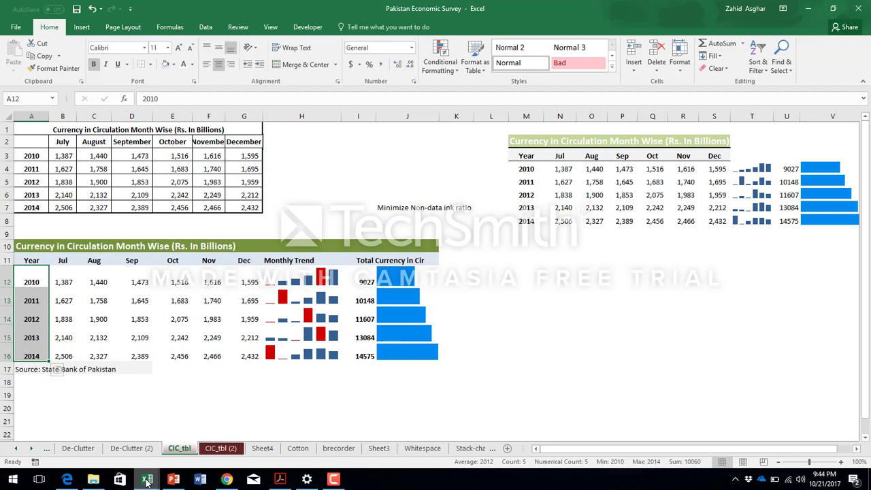
Return to the Book1 workbook and check the year labels in the linked table picture on Sheet2
left_click(296, 446)
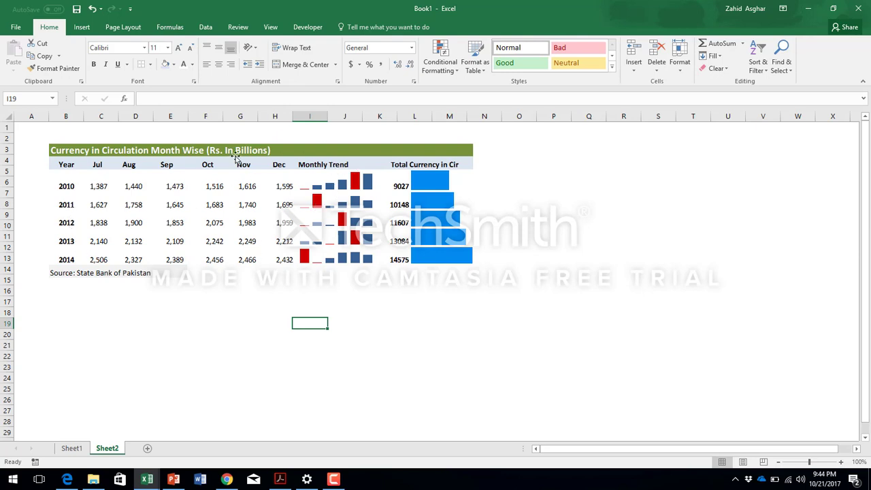
left_click(209, 316)
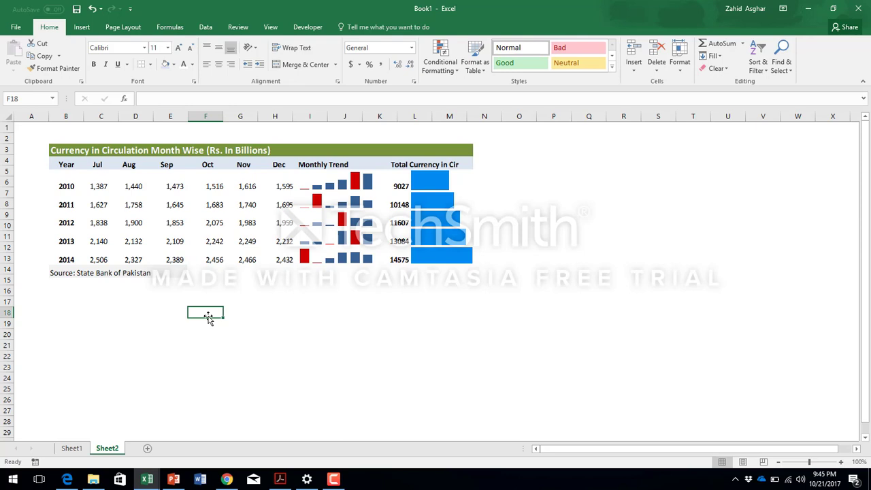
left_click(340, 482)
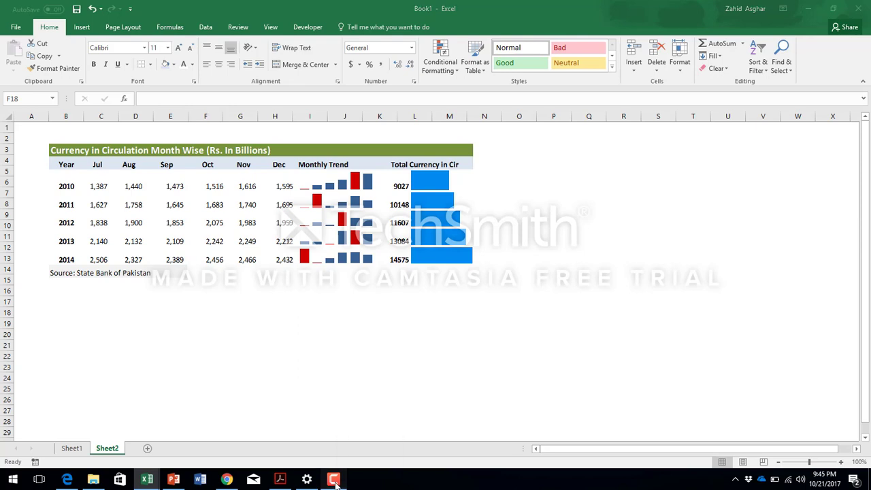